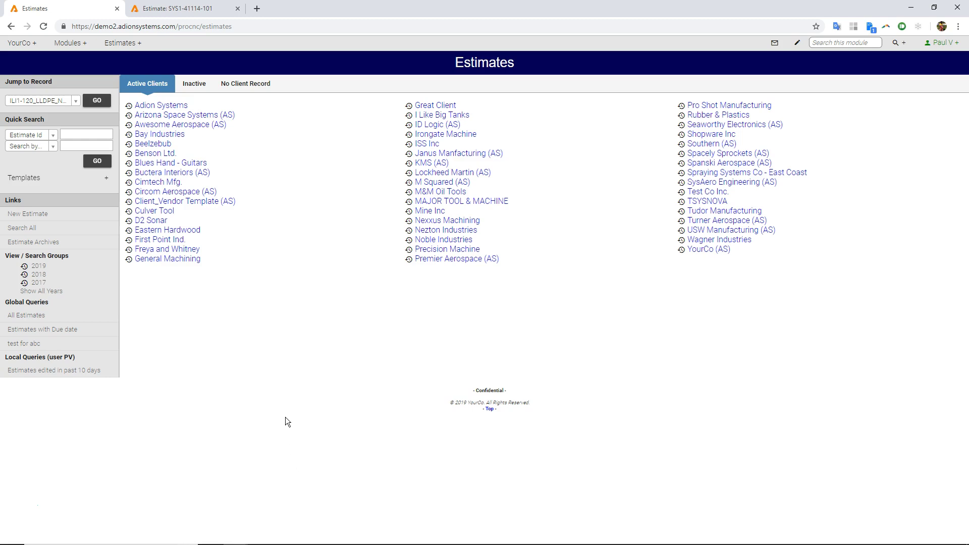
Look at Noble Industries' estimate NOB1-123456, then return to the Estimates client list
left_click(446, 241)
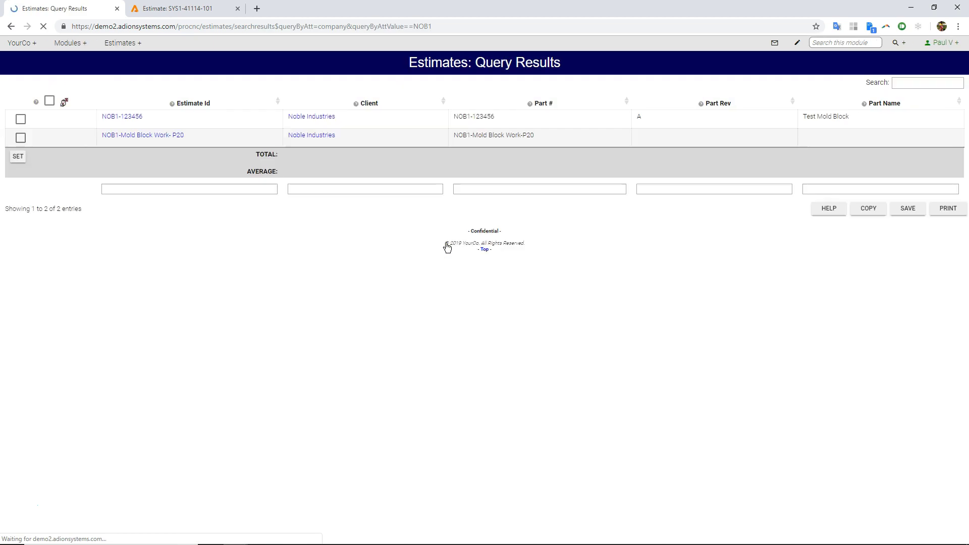
left_click(123, 118)
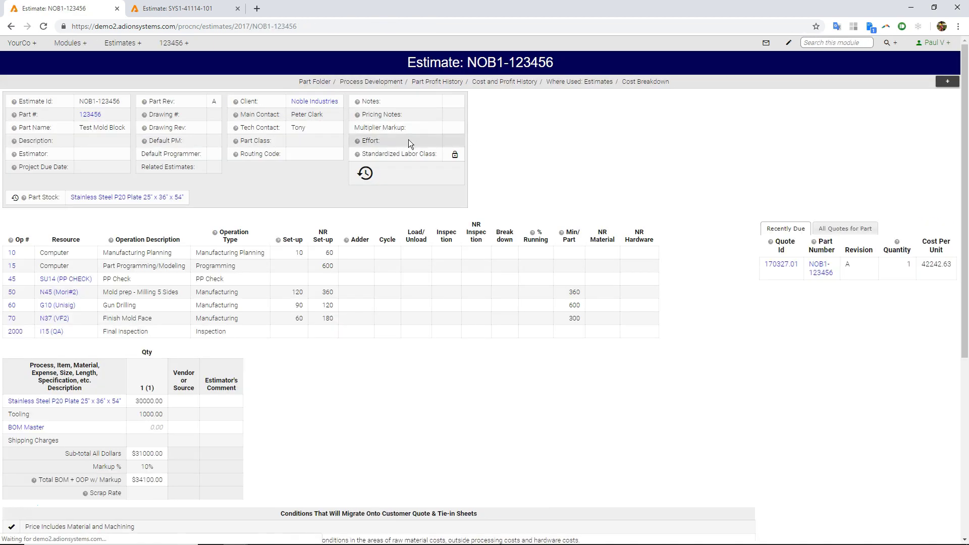
left_click(433, 64)
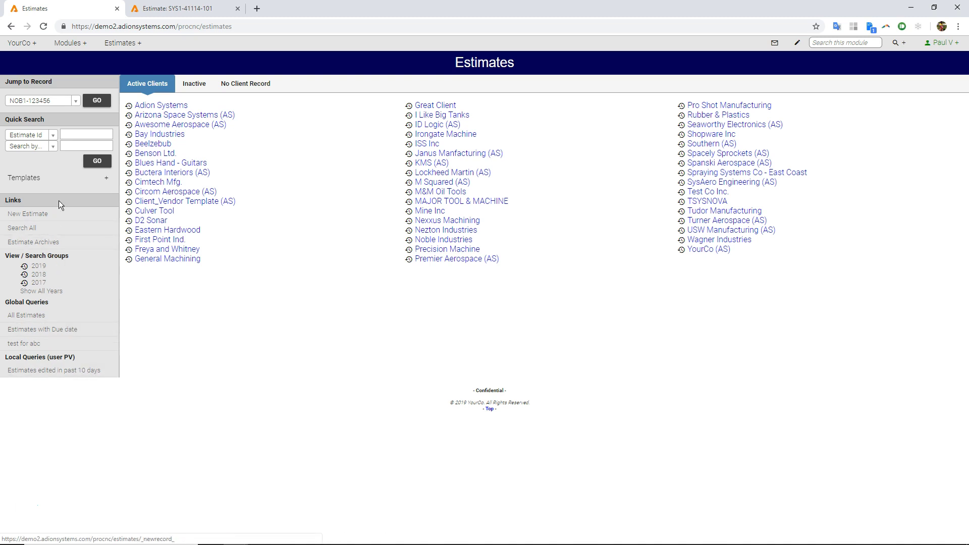
Start a new estimate record and open its client list, then abandon it without choosing a client
mouse_move(74, 188)
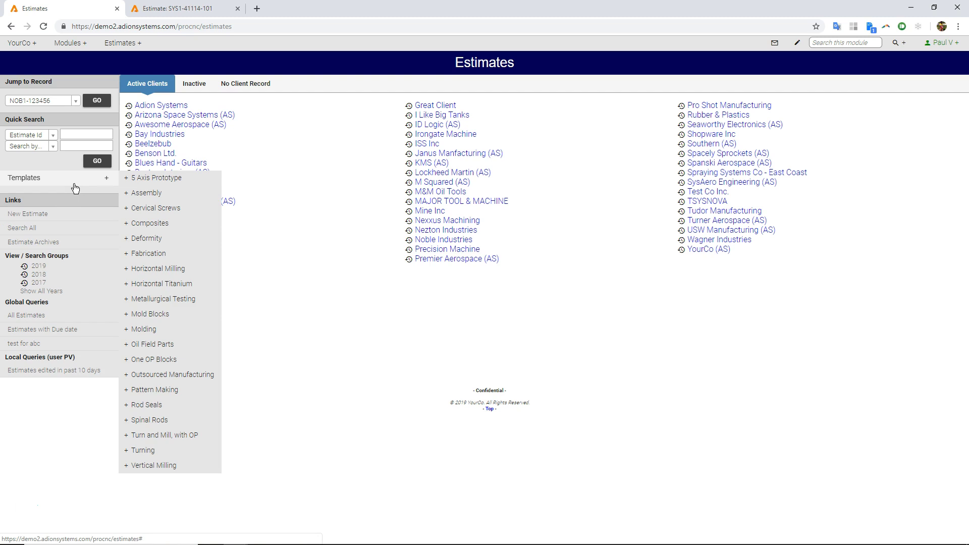
left_click(31, 214)
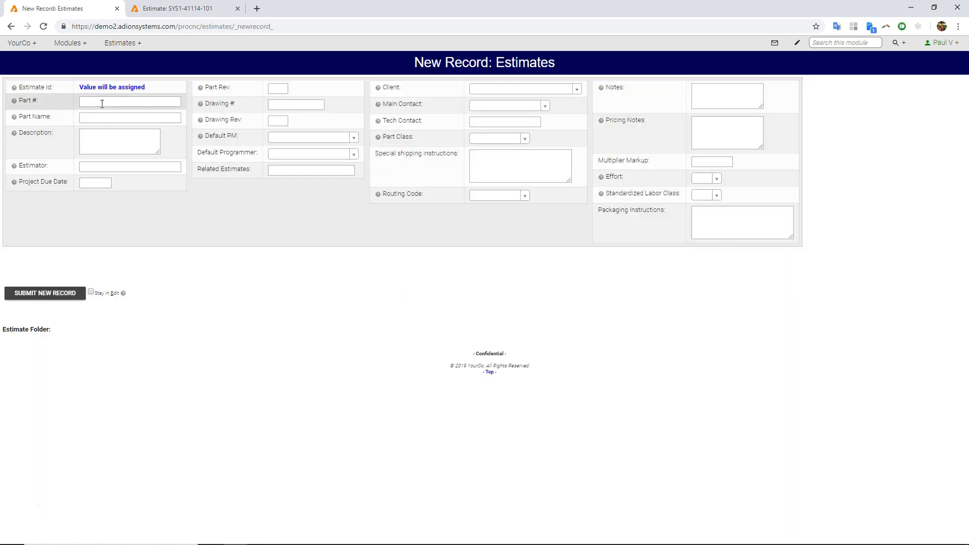
left_click(485, 90)
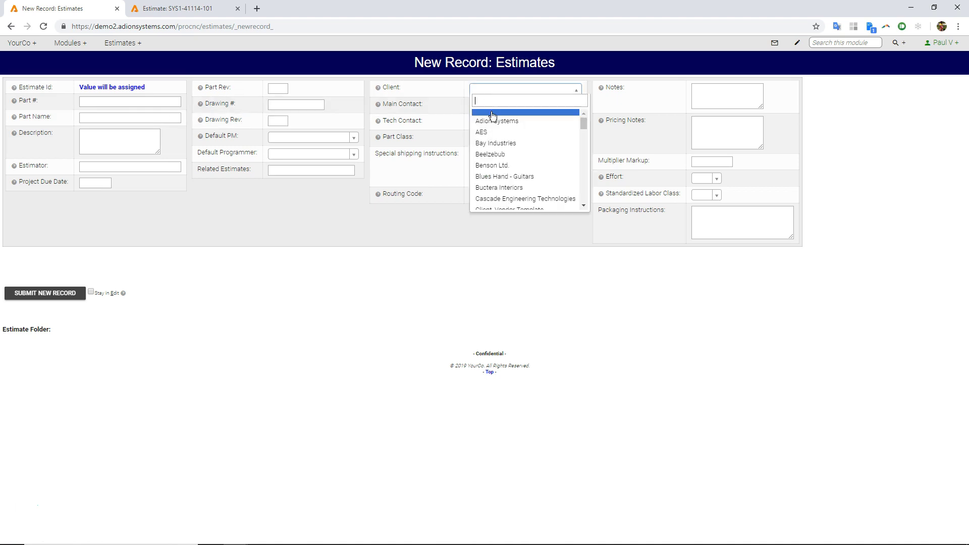
left_click(540, 296)
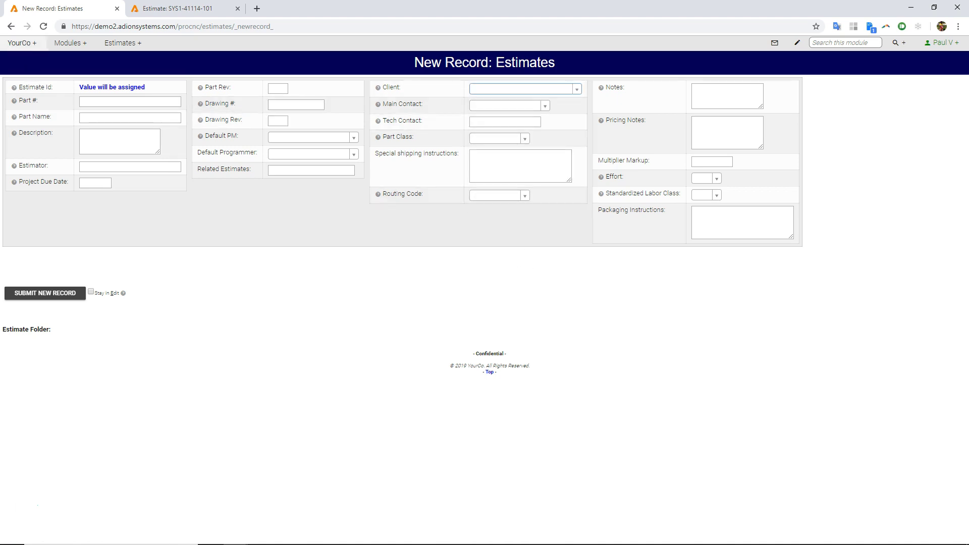
left_click(9, 27)
left_click(530, 82)
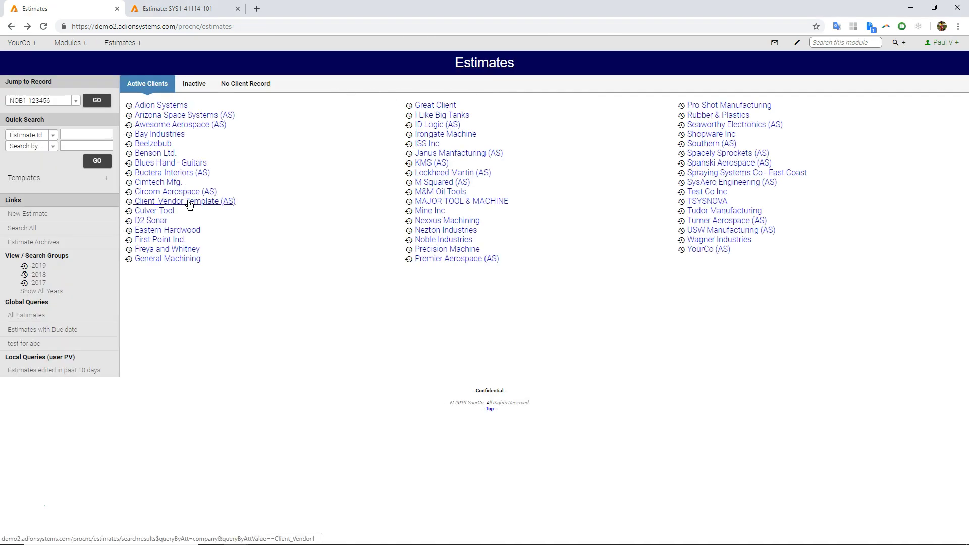
Clone the EST1-HMC_2_Op_1_OOP_Alum template, allow overriding quantities, then abandon the clone
left_click(49, 184)
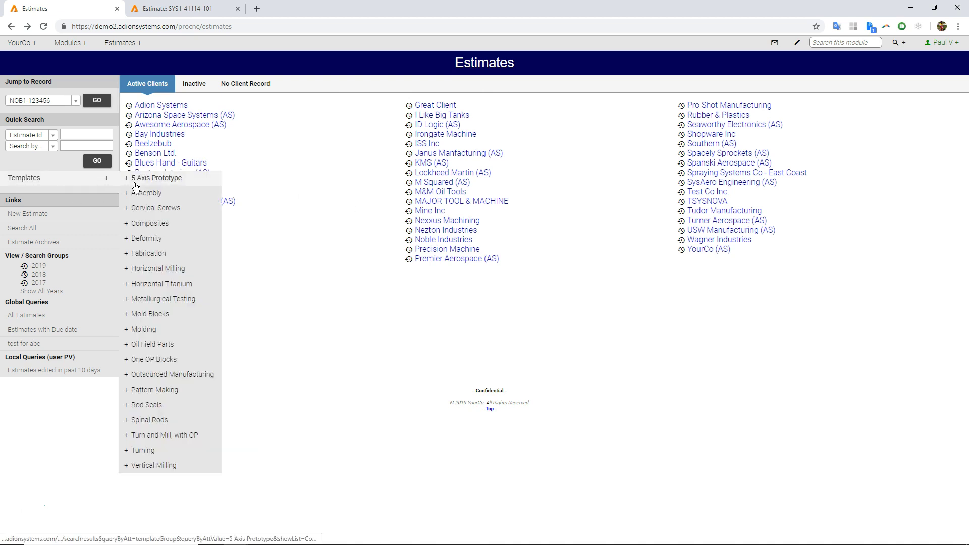
mouse_move(155, 268)
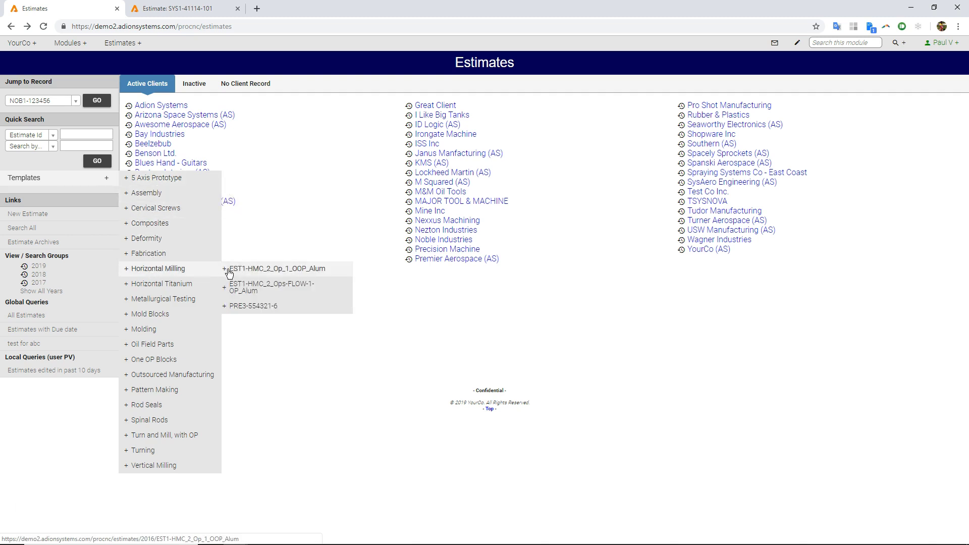
mouse_move(287, 269)
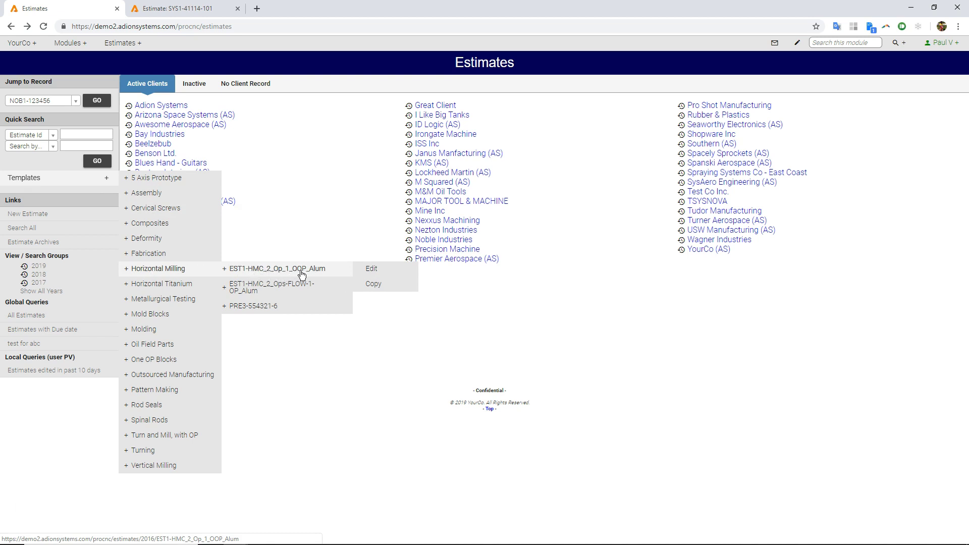
left_click(374, 286)
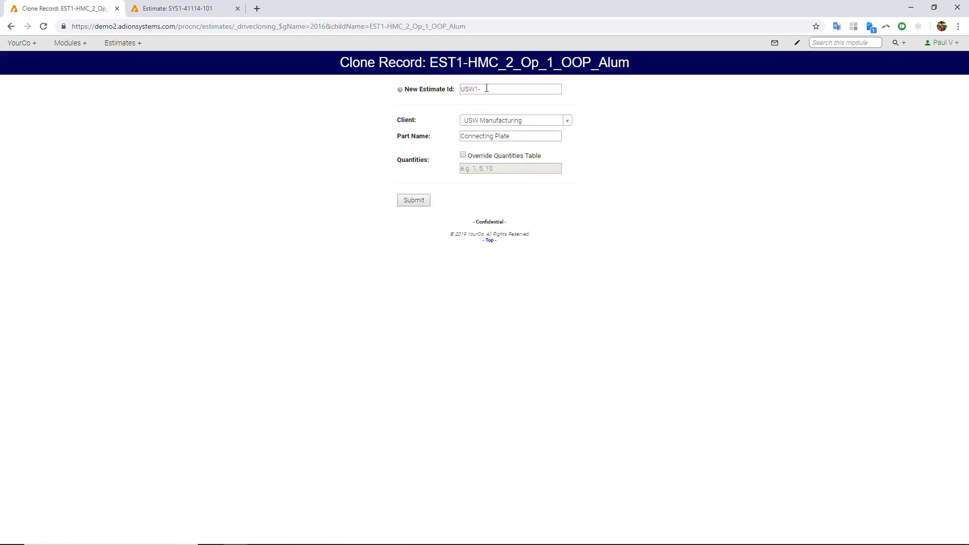
left_click(463, 156)
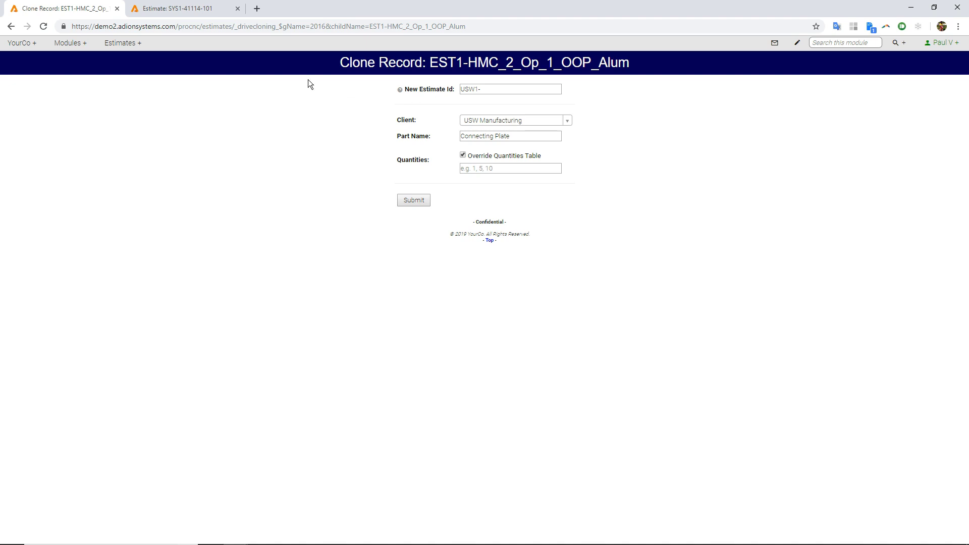
left_click(11, 27)
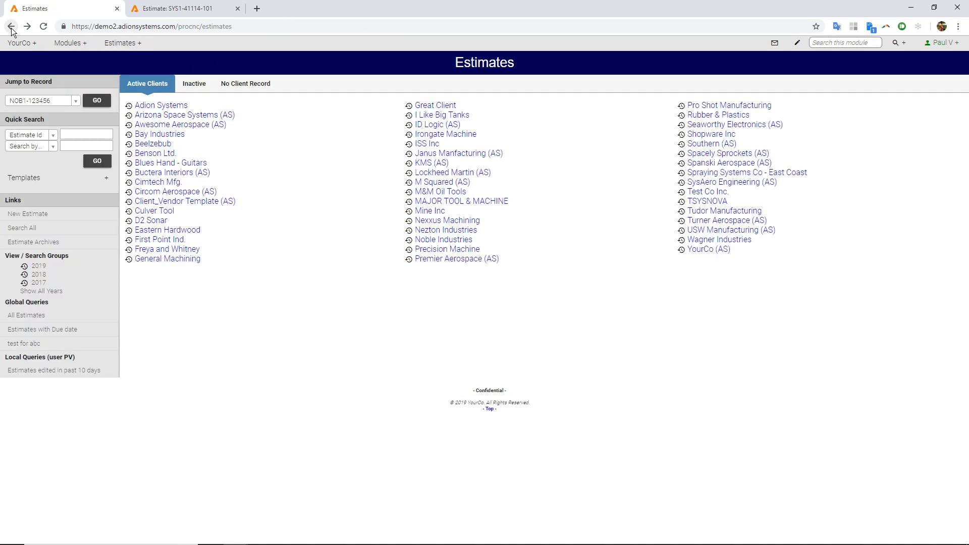
Jump to estimate sys1-41114, the Ejector Housing costed for quantities 10 to 250
left_click(75, 101)
scroll(55, 156, "down", 3)
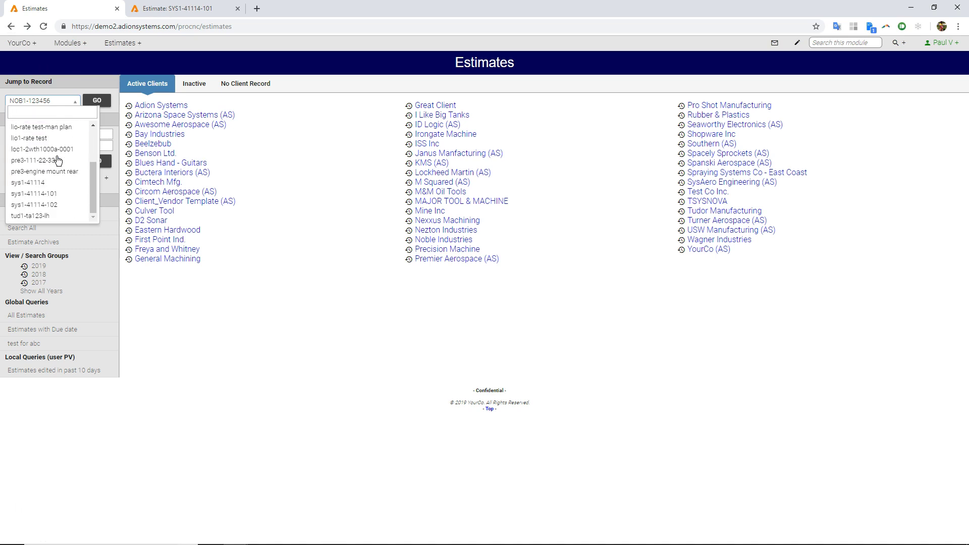
left_click(51, 181)
left_click(96, 100)
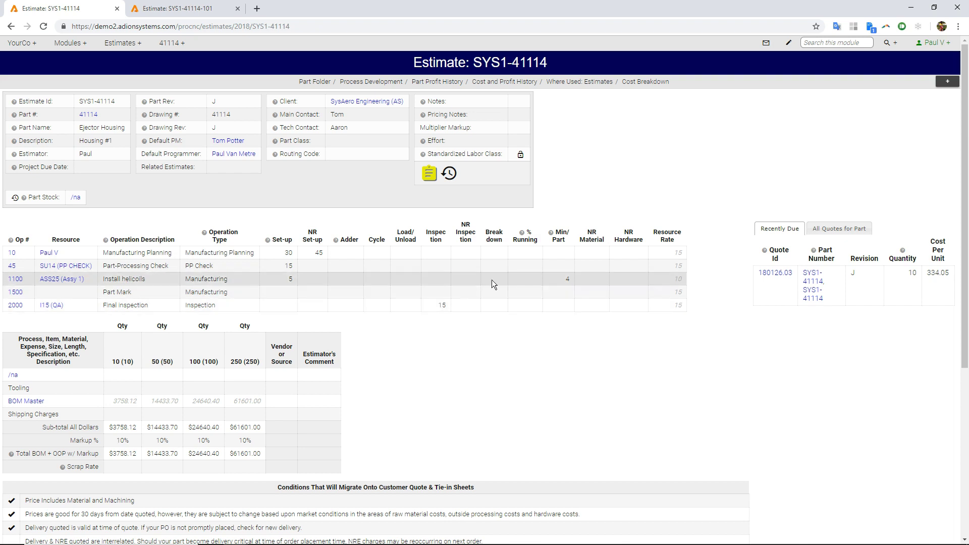
mouse_move(564, 285)
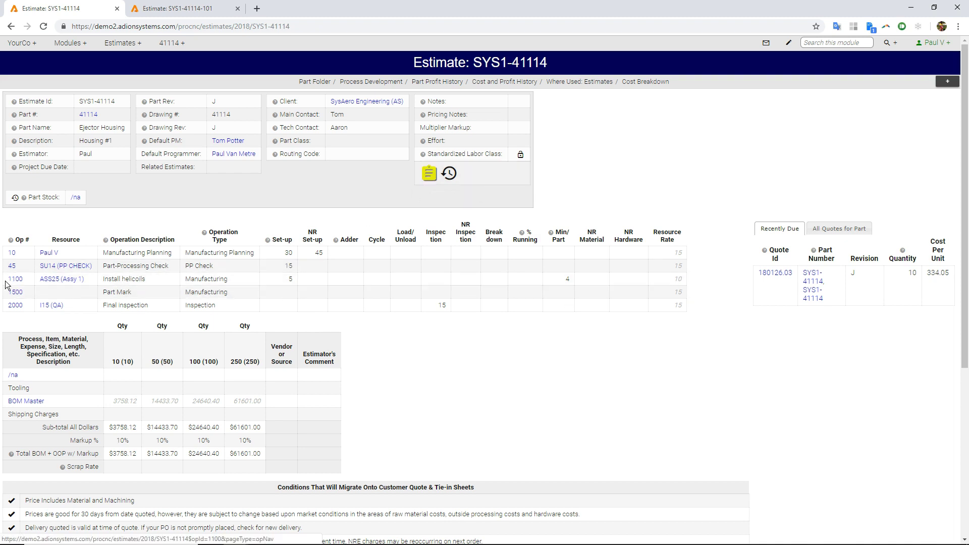
Show the estimate's BOM items and open the FAS-56 locking insert record in a new tab
left_click(431, 178)
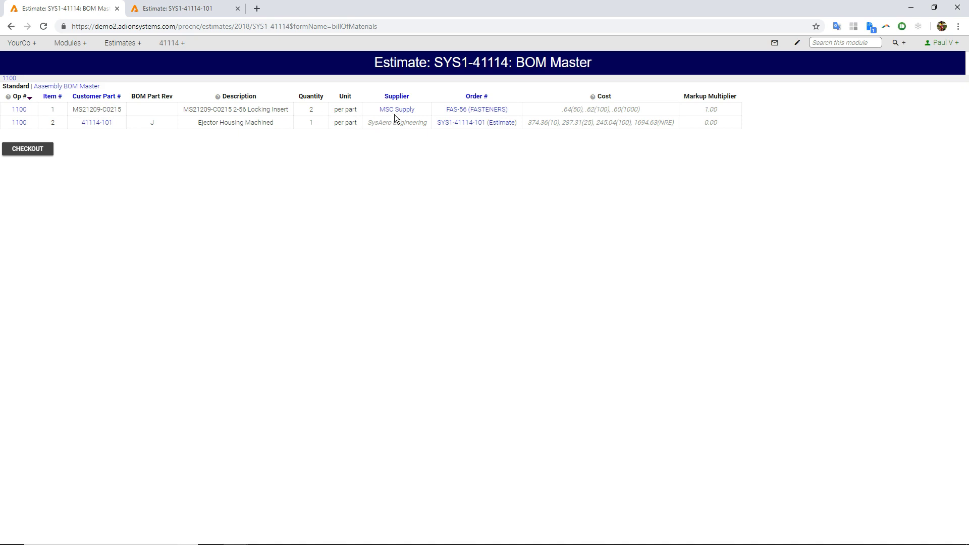
mouse_move(499, 110)
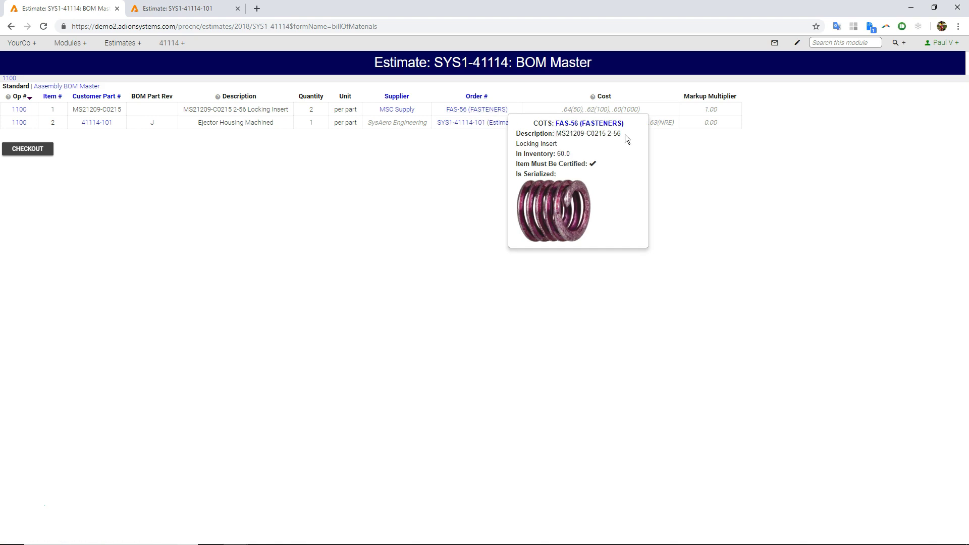
left_click_drag(554, 132, 607, 132)
middle_click(590, 124)
left_click(197, 10)
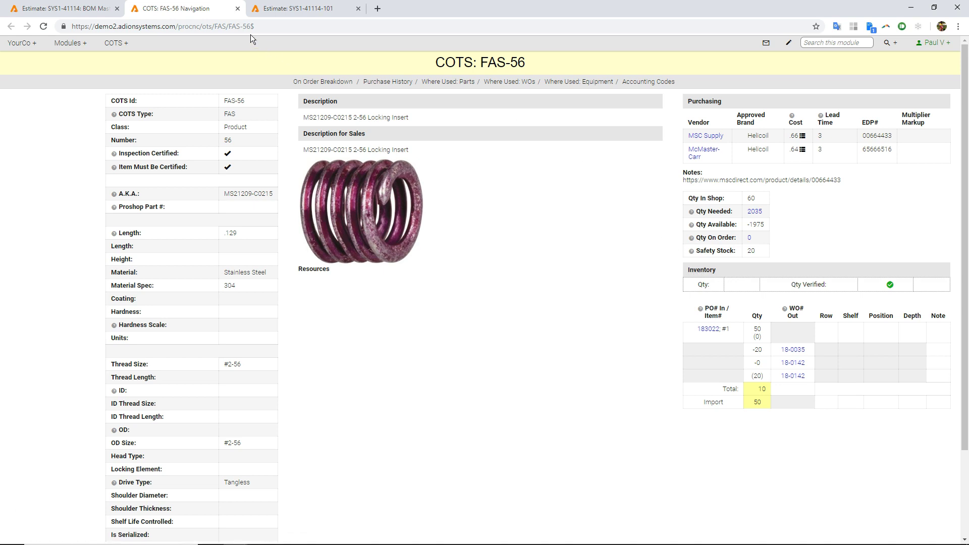
left_click(238, 9)
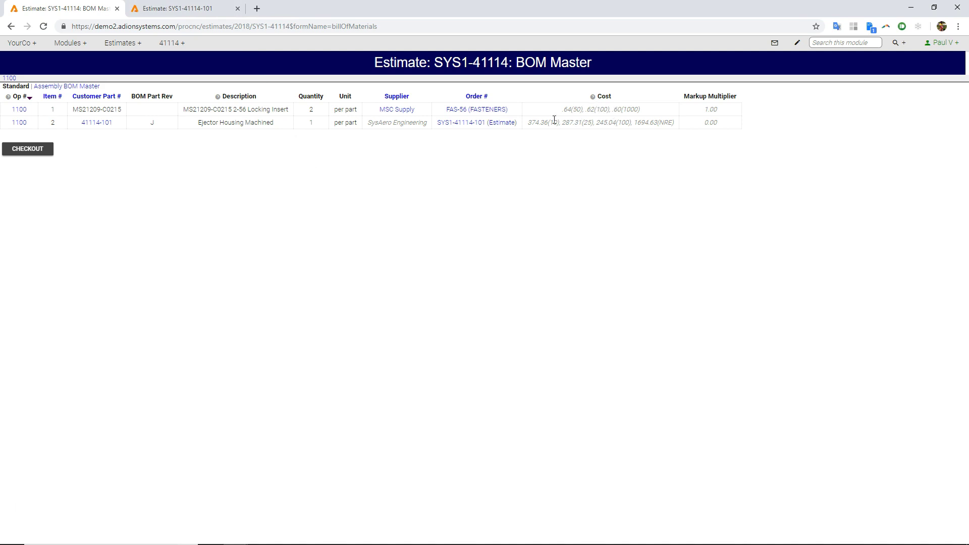
left_click_drag(558, 110, 640, 111)
left_click(657, 131)
middle_click(482, 111)
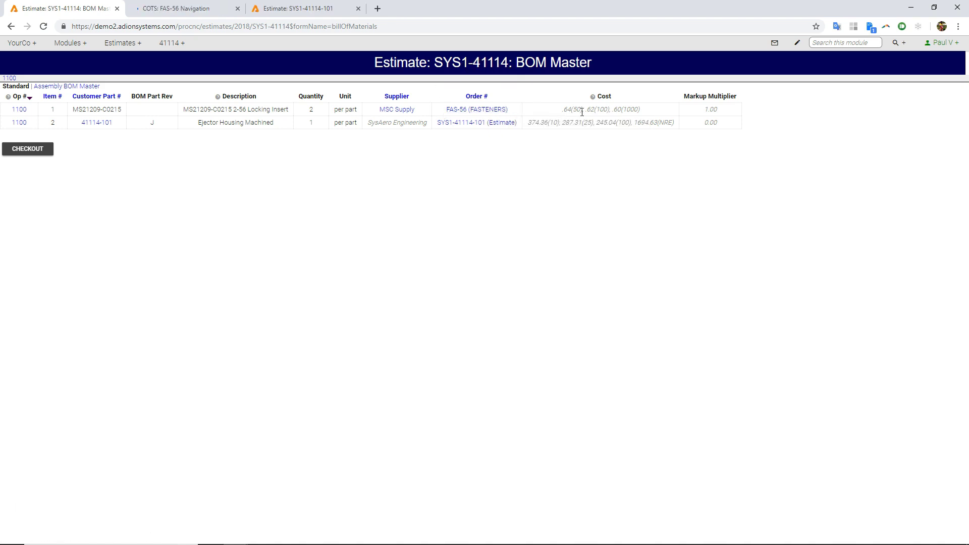
left_click(309, 13)
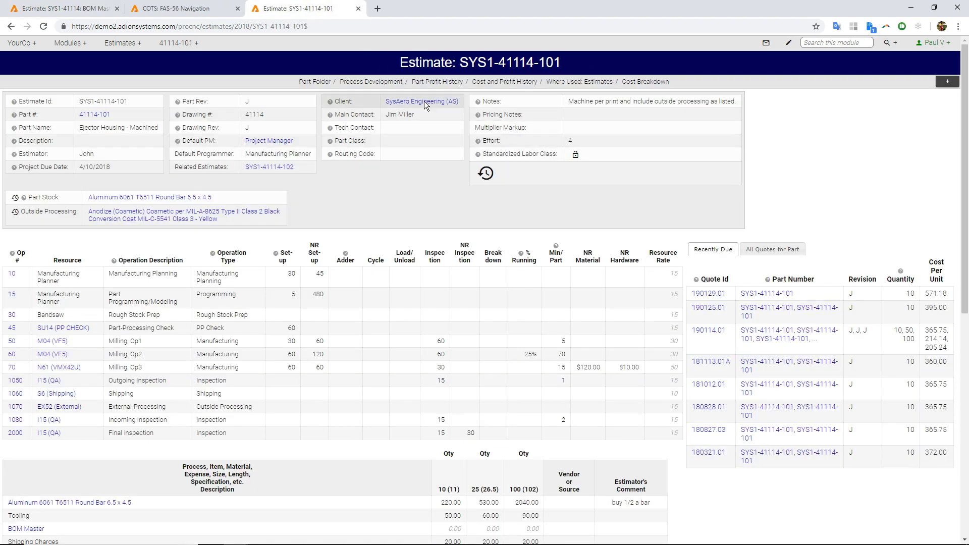
left_click(201, 16)
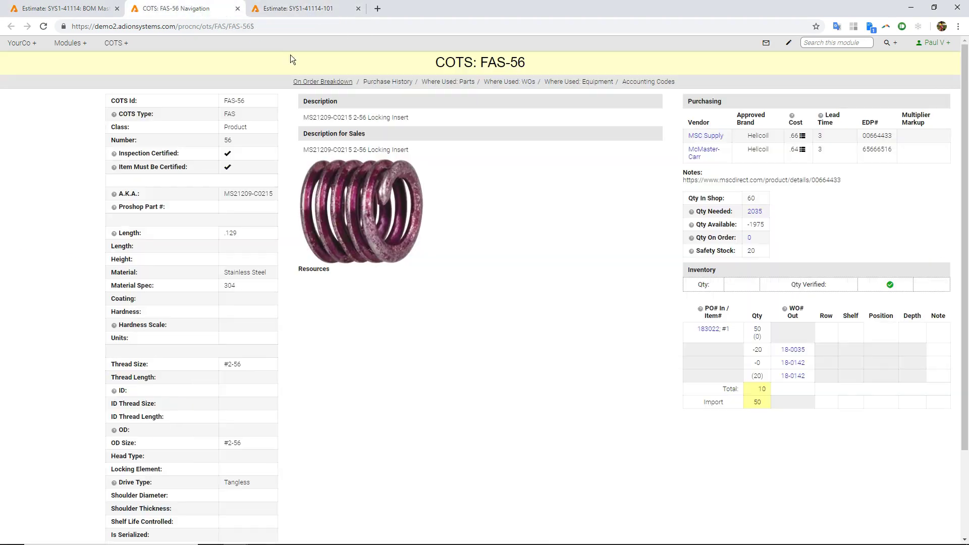
left_click(801, 136)
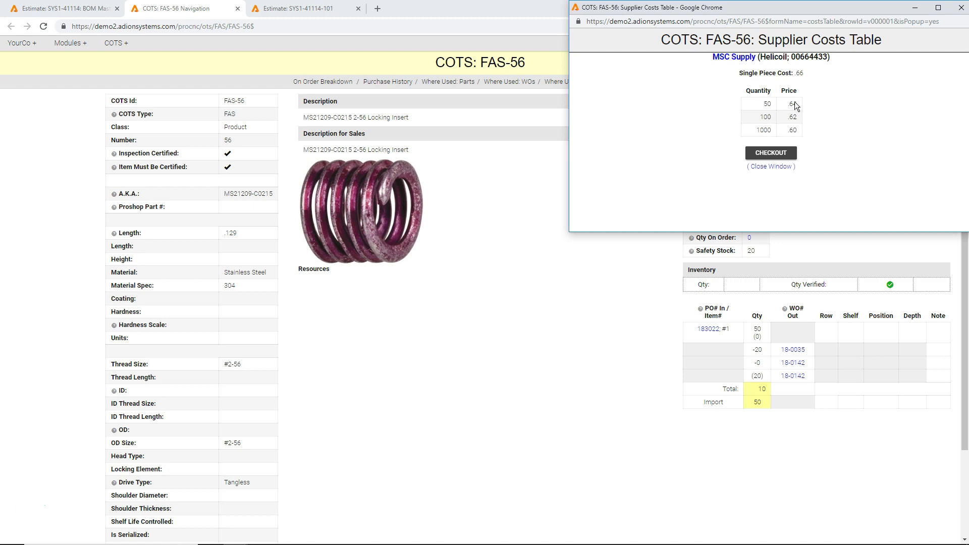
left_click(960, 8)
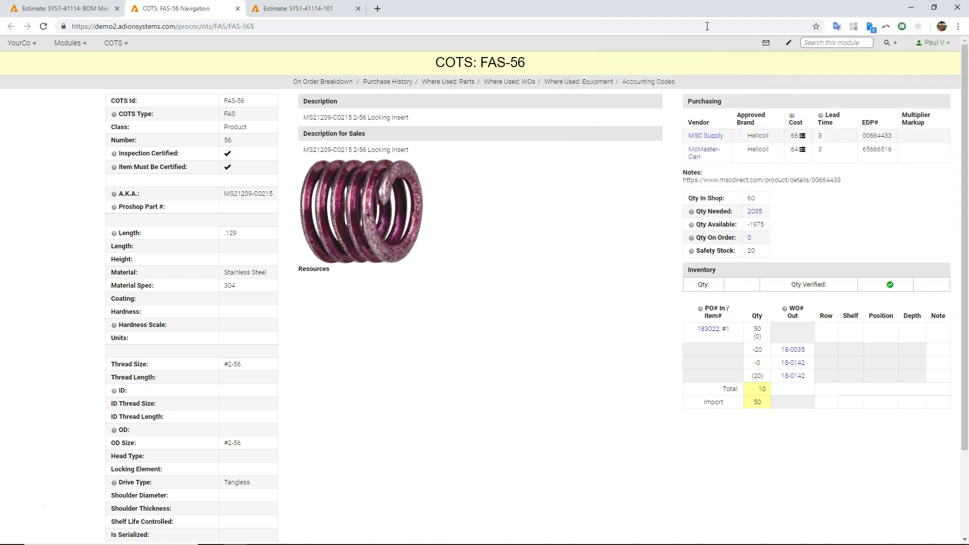
left_click(77, 13)
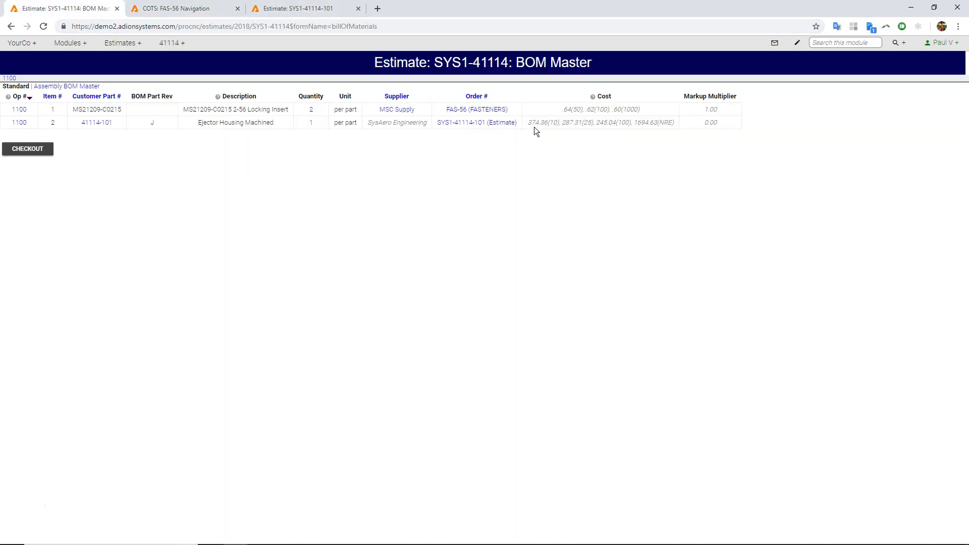
Highlight the housing's cost breaks, then show the assembly BOM rollup and its $1694.63 NRE
mouse_move(496, 130)
left_click_drag(528, 123, 673, 125)
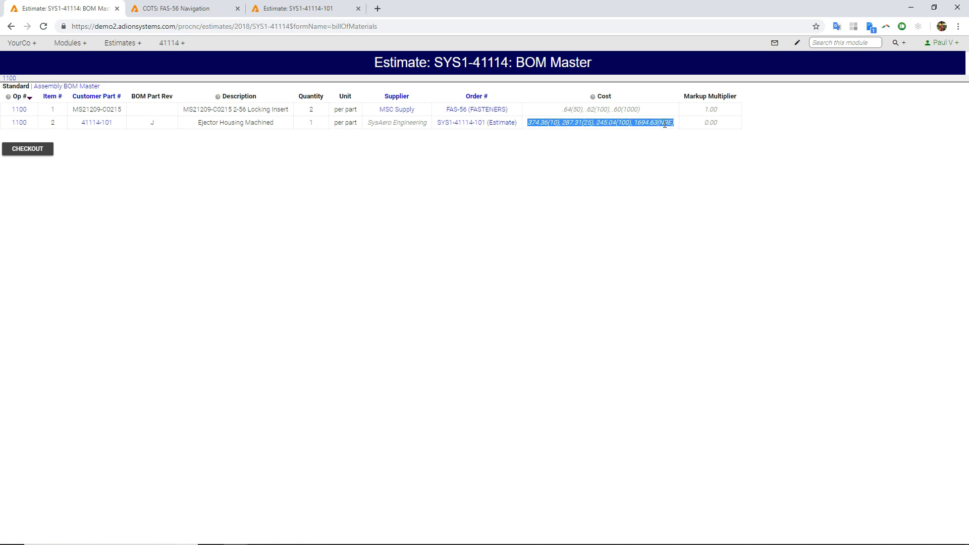
left_click(613, 125)
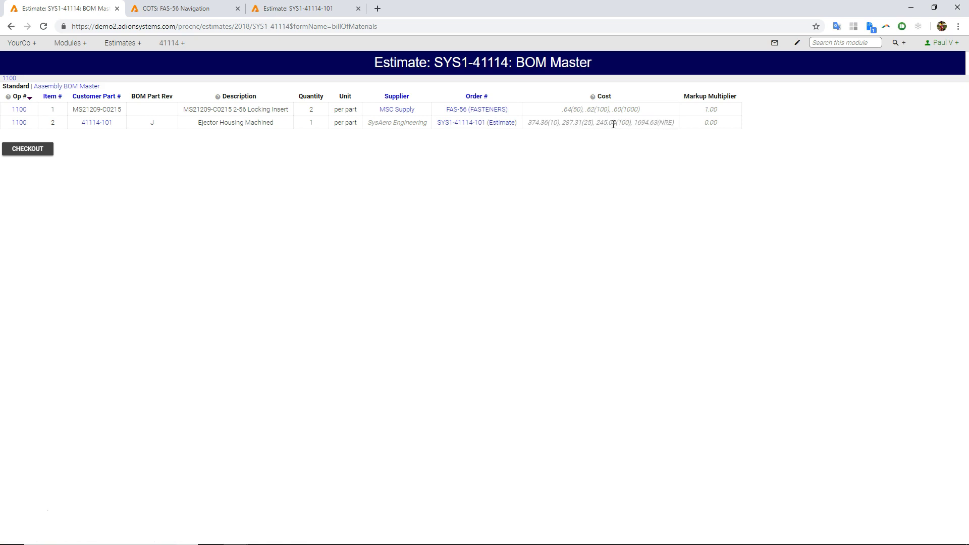
left_click(59, 90)
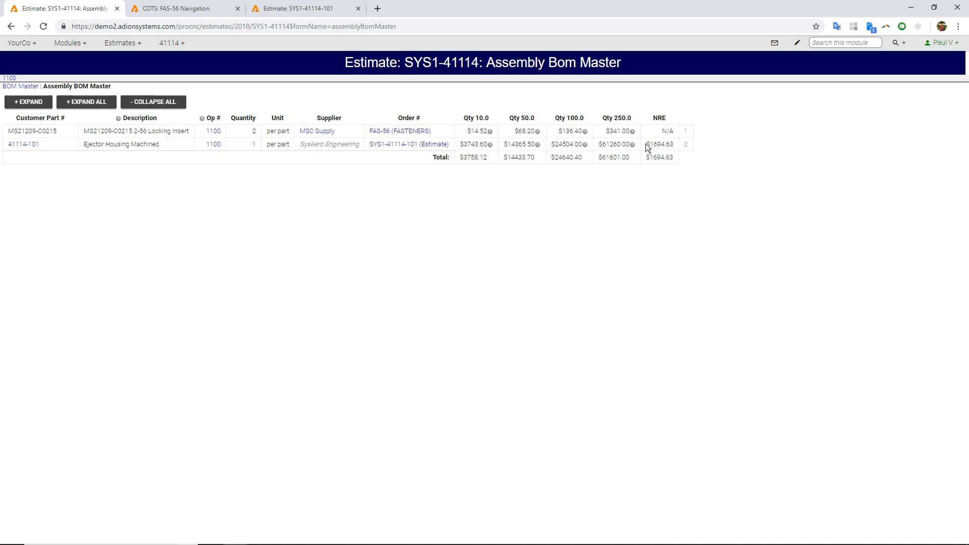
left_click_drag(645, 146, 669, 143)
Return to the SYS1-41114 estimate page and highlight the 10% markup across all quantities
left_click(442, 63)
scroll(444, 267, "down", 1)
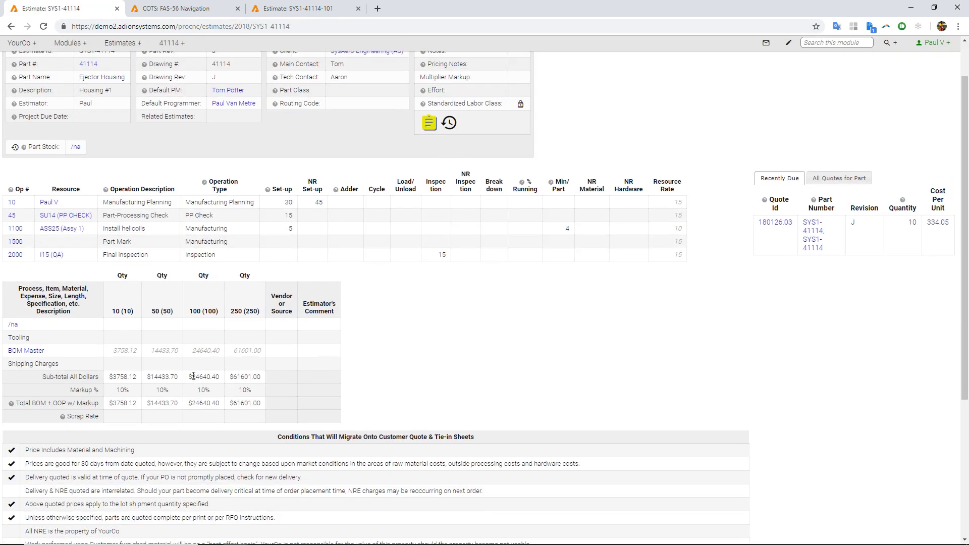
left_click_drag(116, 390, 250, 389)
left_click(263, 397)
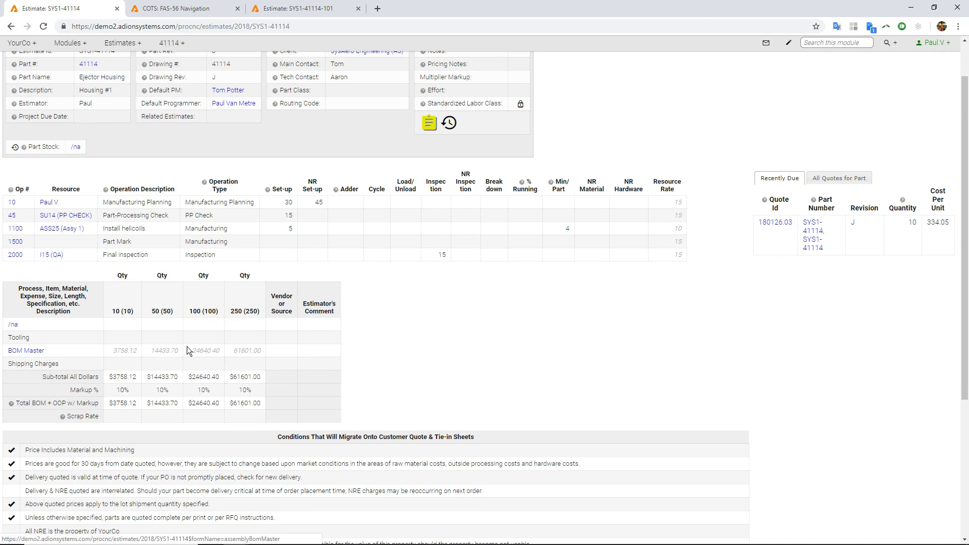
Show the assembly's bill of materials and point out its Markup Multiplier column
left_click(429, 123)
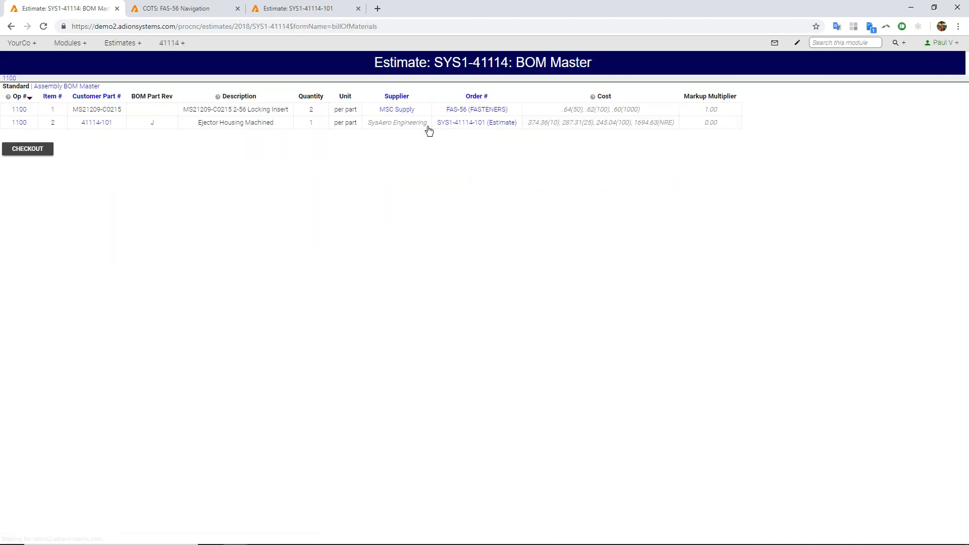
left_click_drag(681, 97, 708, 112)
left_click(719, 113)
Open subcomponent estimate SYS1-41114-101 and close the duplicate estimate and FAS-56 tabs
left_click(507, 124)
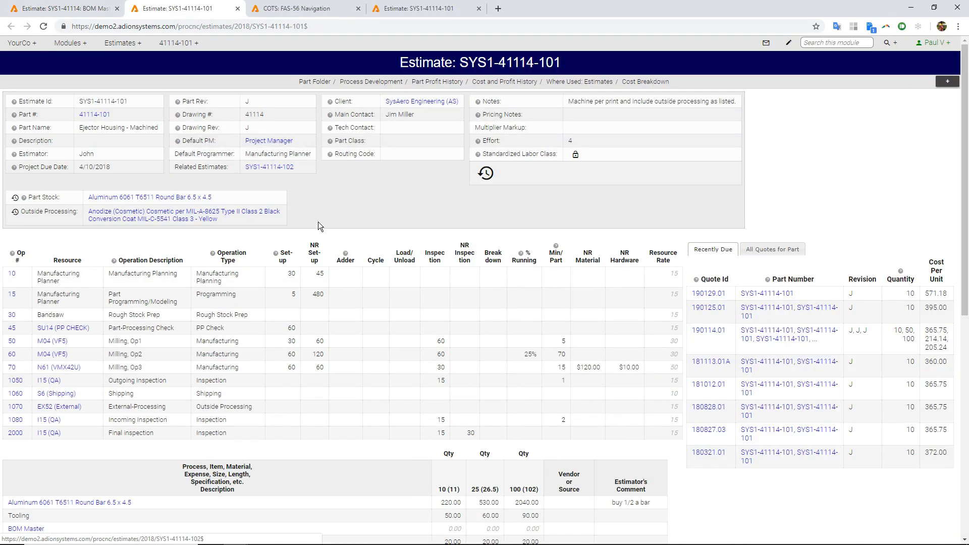
left_click(479, 9)
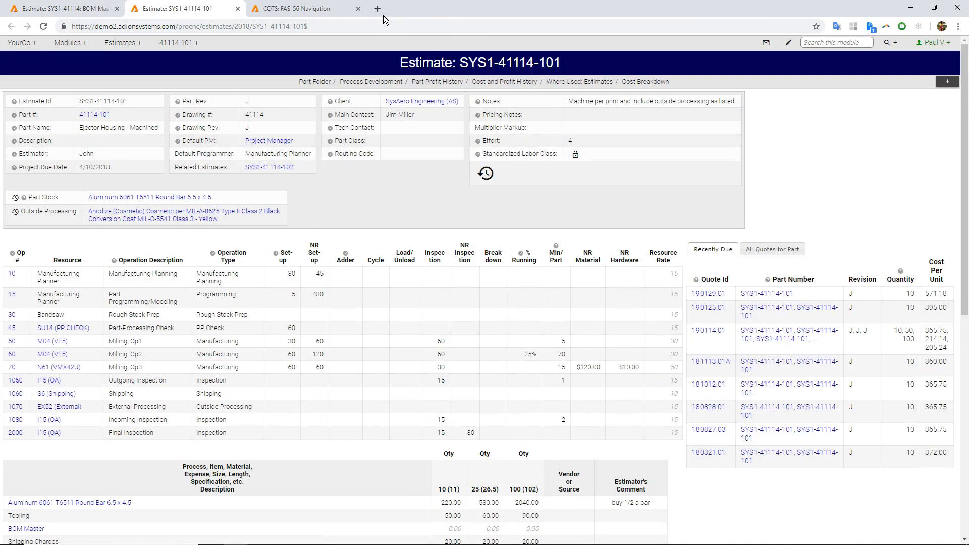
left_click(362, 10)
Review operation 1070's outside processing quotes, including the 150 lot charge and 270.00 cost
scroll(425, 235, "down", 1)
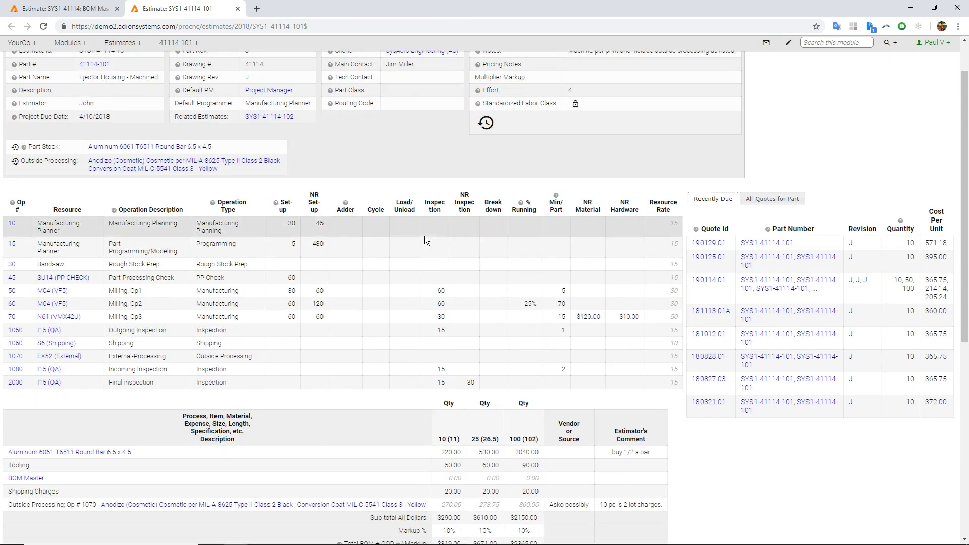
left_click(185, 167)
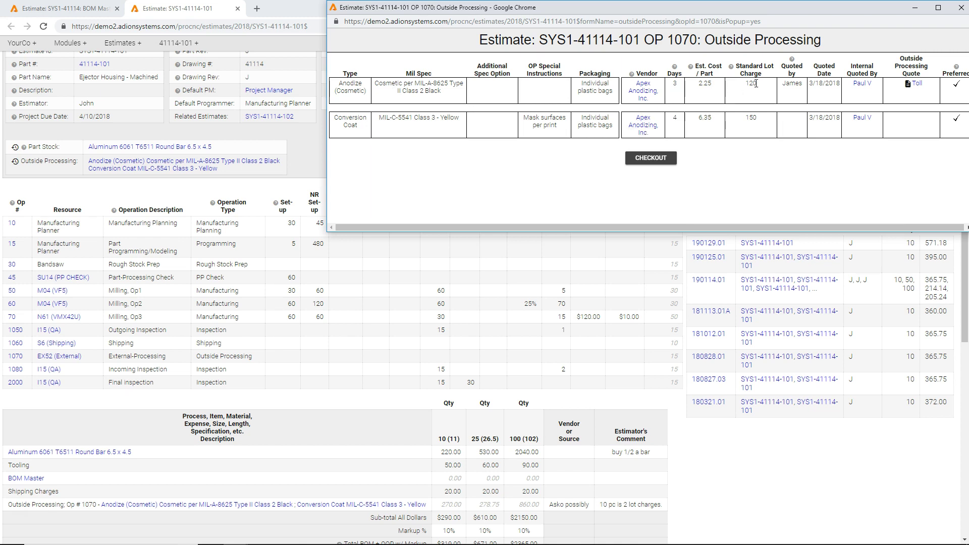
left_click(758, 119)
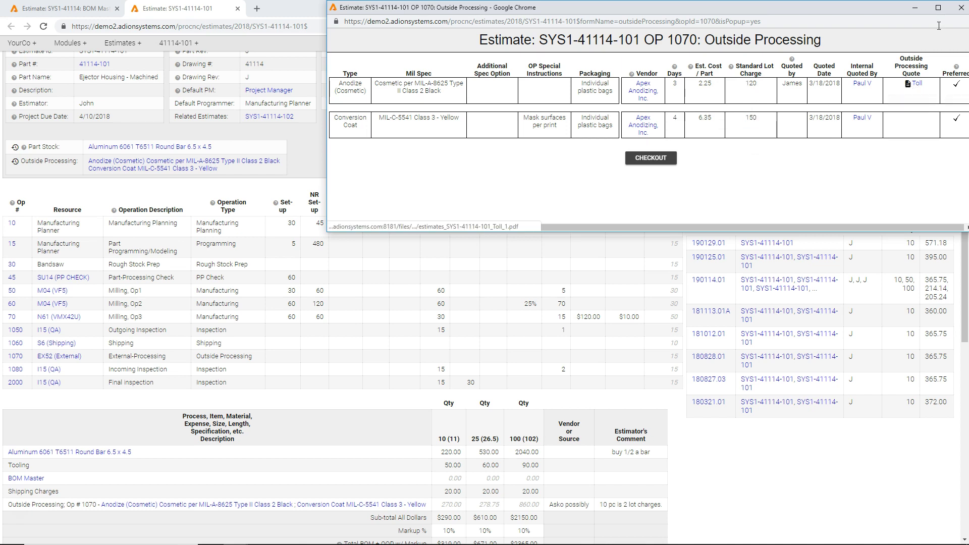
left_click(960, 8)
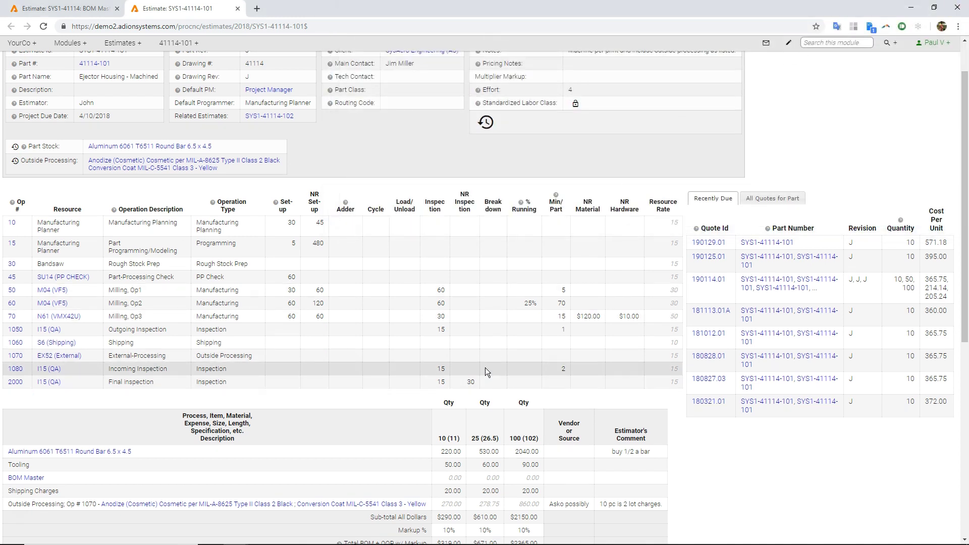
scroll(486, 371, "down", 1)
left_click_drag(442, 454, 461, 455)
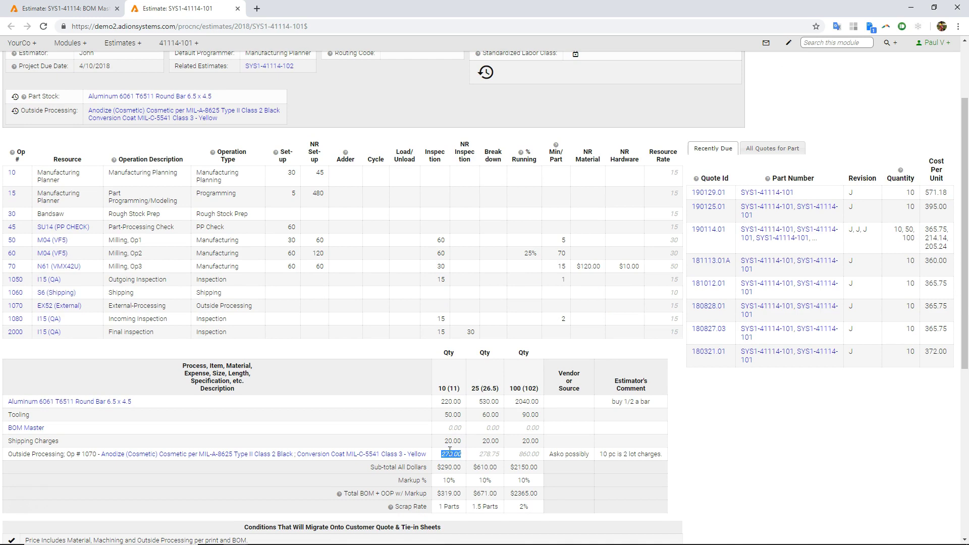
left_click(487, 454)
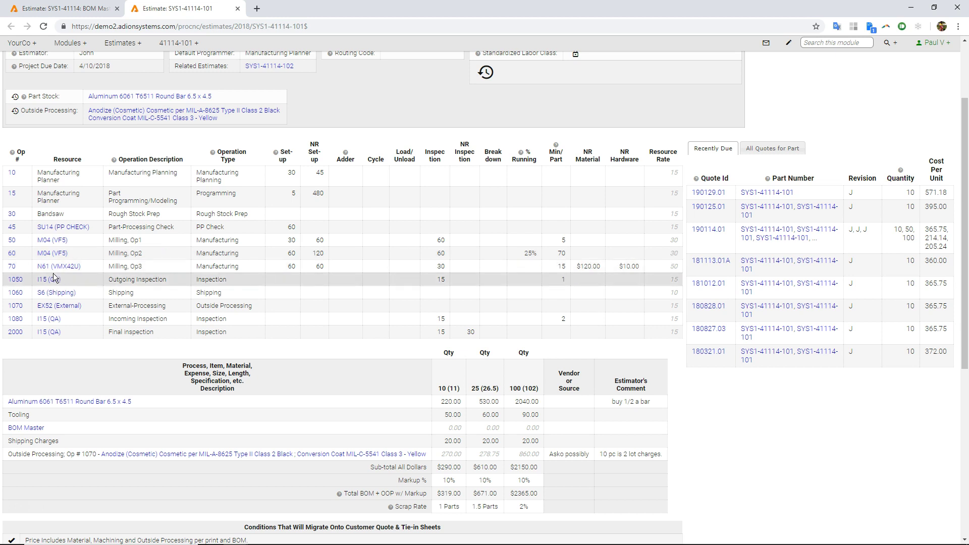
mouse_move(56, 267)
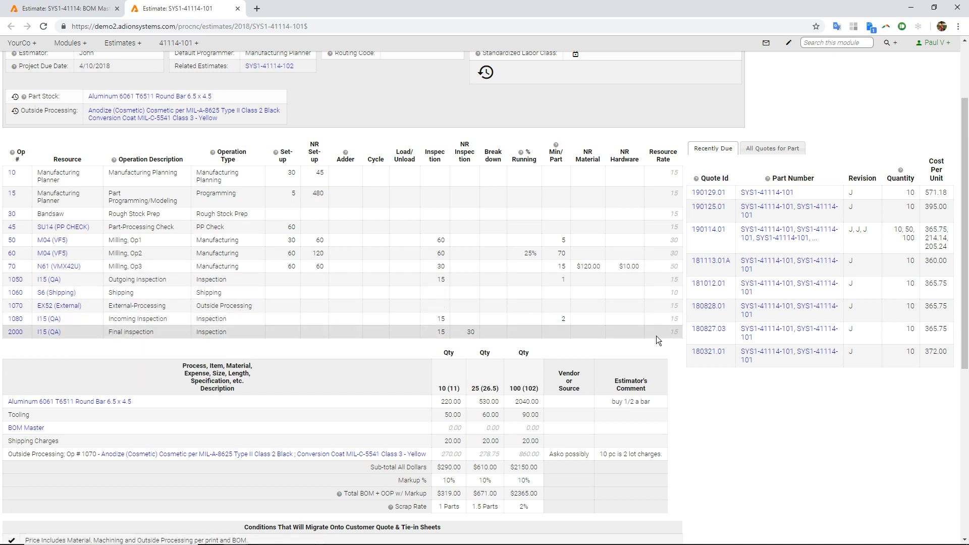
scroll(656, 337, "up", 2)
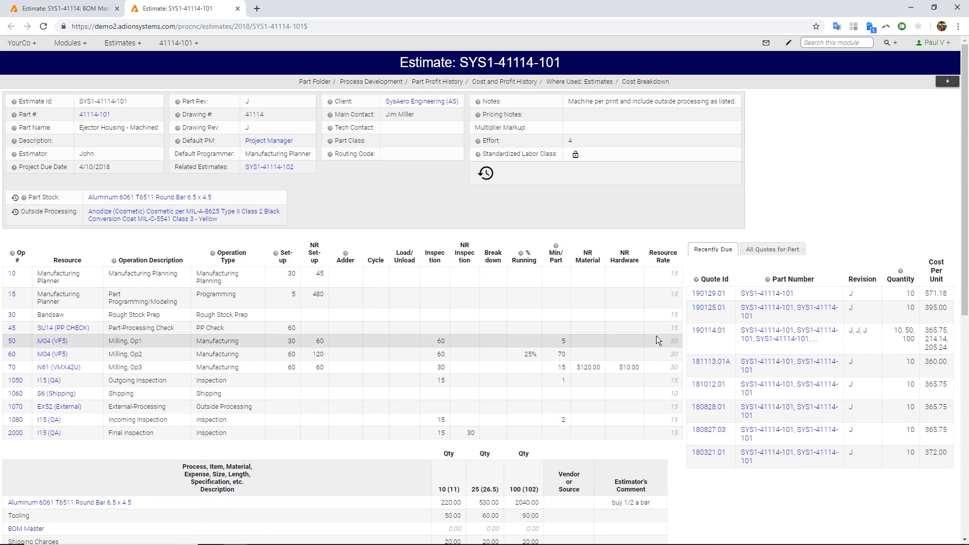
Show the SYS1-41114-101 cost breakdown and highlight Price Per Part across all quantities
left_click(645, 82)
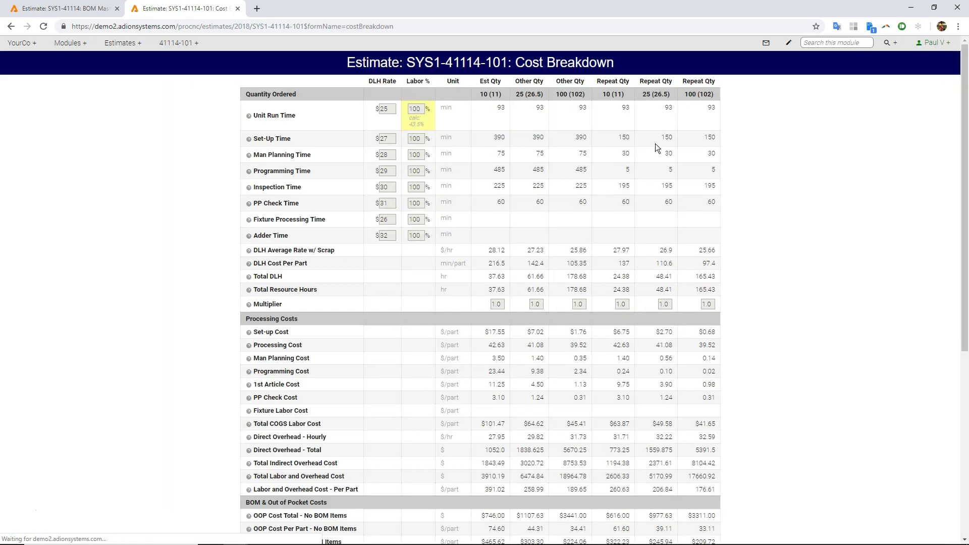
scroll(767, 218, "down", 6)
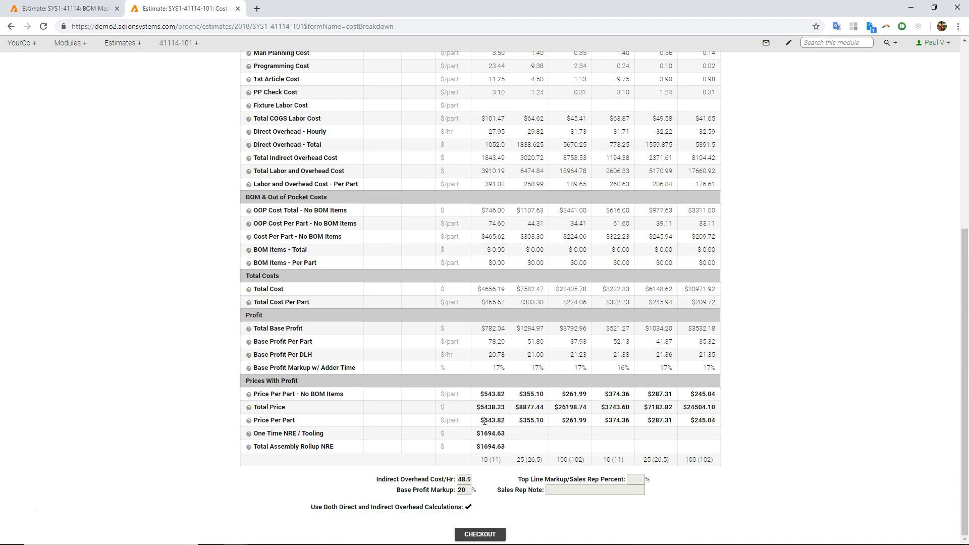
left_click_drag(484, 420, 716, 419)
left_click(738, 421)
left_click_drag(485, 419, 688, 424)
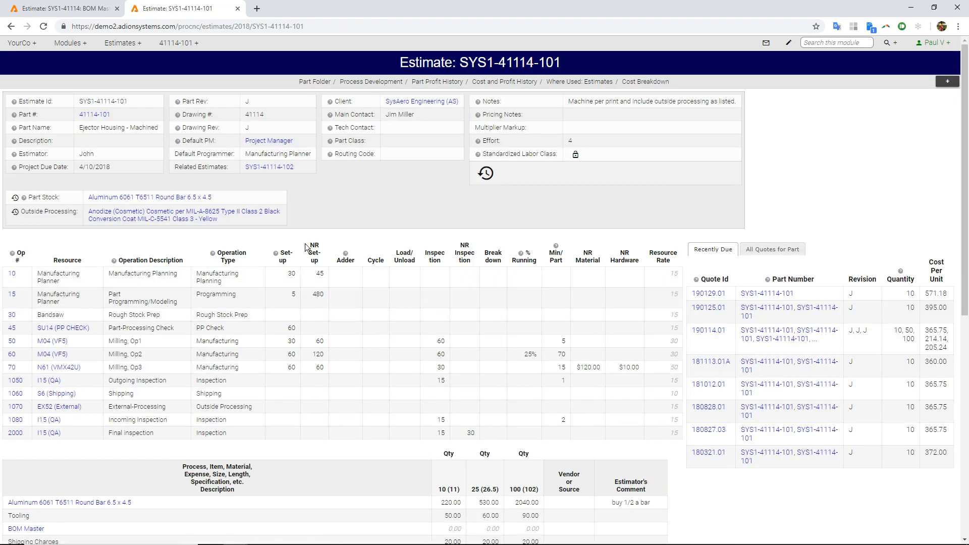
Point out the NR Set-up column in the estimate's recent part quotes
left_click_drag(308, 242, 323, 266)
left_click(946, 87)
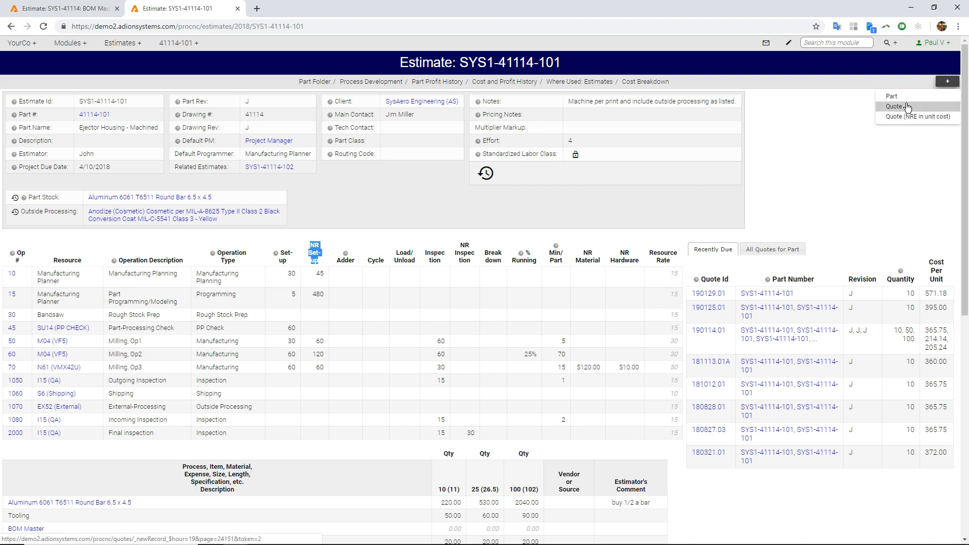
left_click(862, 212)
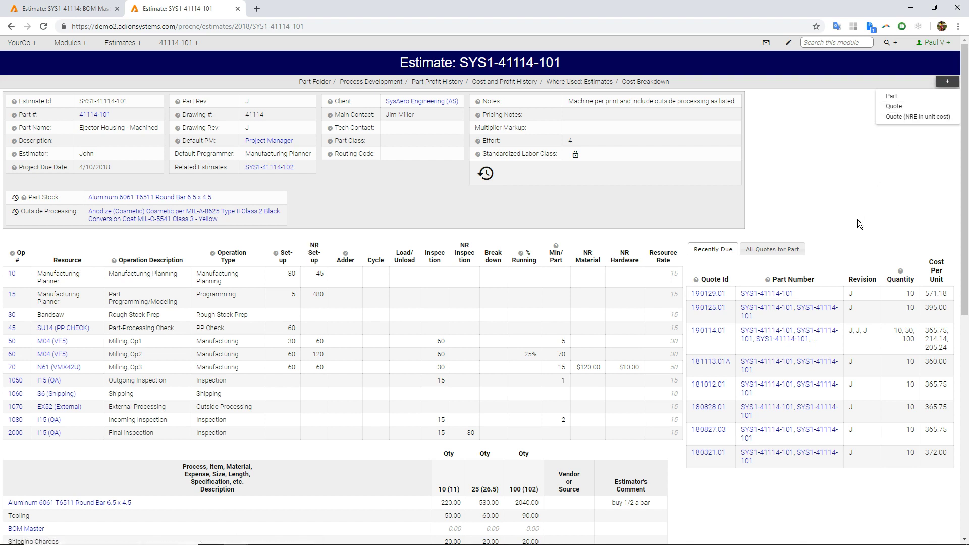
left_click(709, 293)
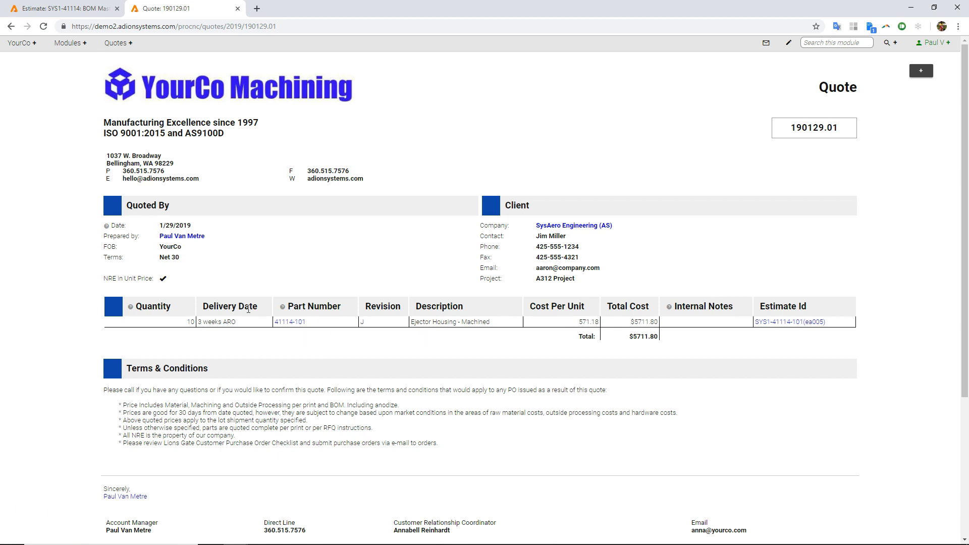
left_click(10, 27)
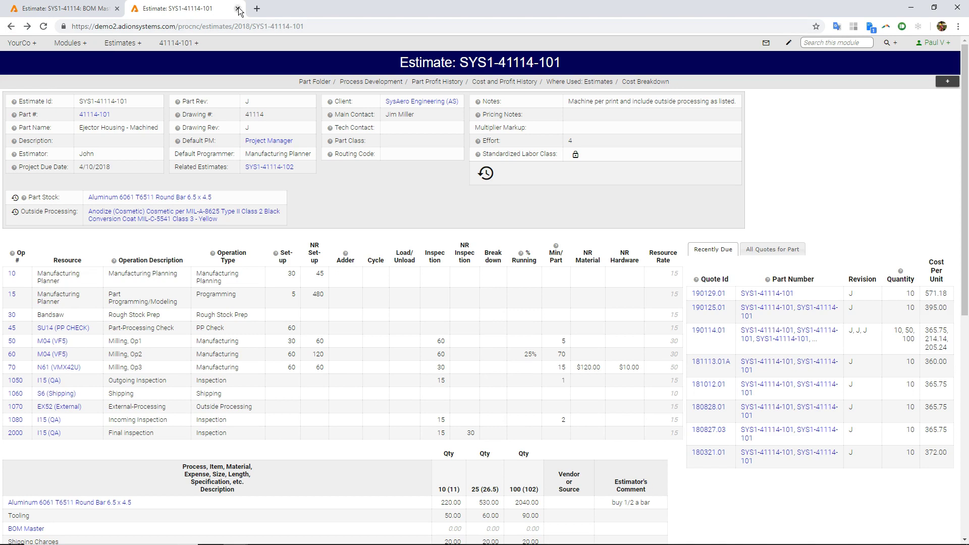
Close the SYS1-41114-101 tab and highlight the subcomponent's rolled-up costs and the insert's price breaks
left_click(238, 8)
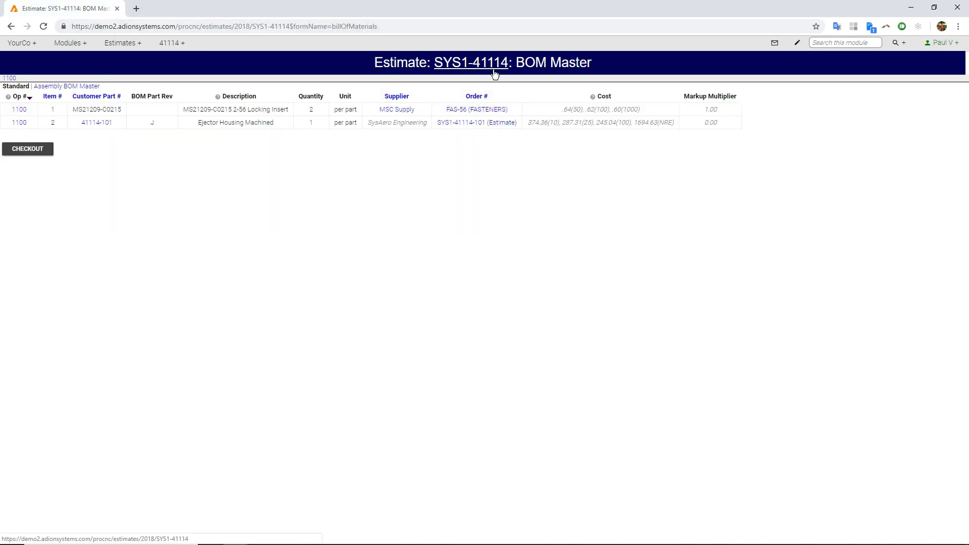
left_click_drag(528, 123, 680, 130)
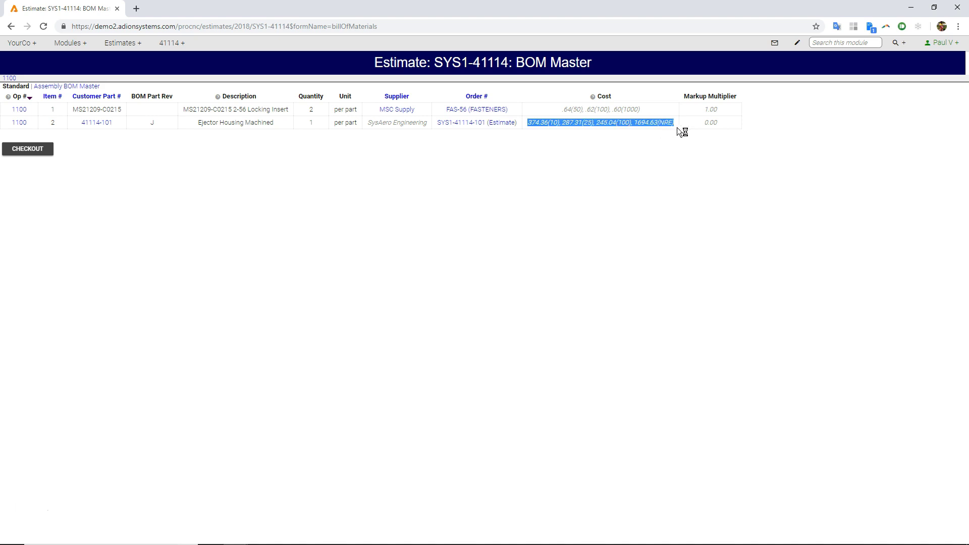
left_click(670, 156)
left_click_drag(561, 109, 642, 115)
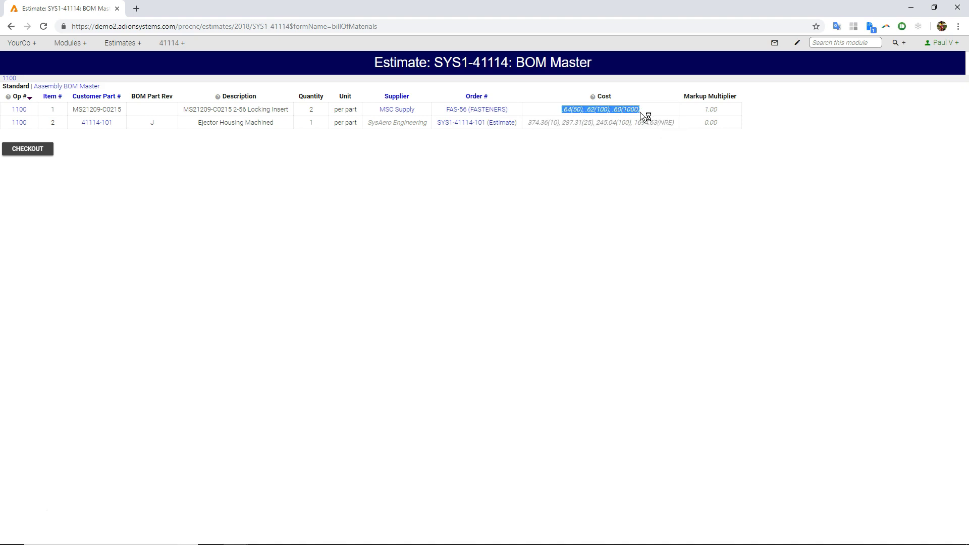
Return to the main SYS1-41114 assembly estimate page and review its recent quotes
left_click(625, 170)
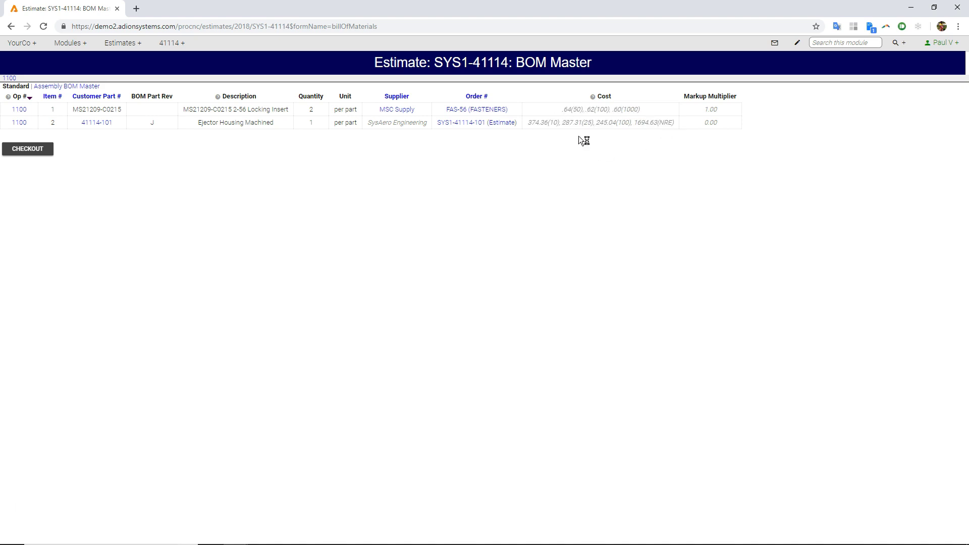
left_click(475, 66)
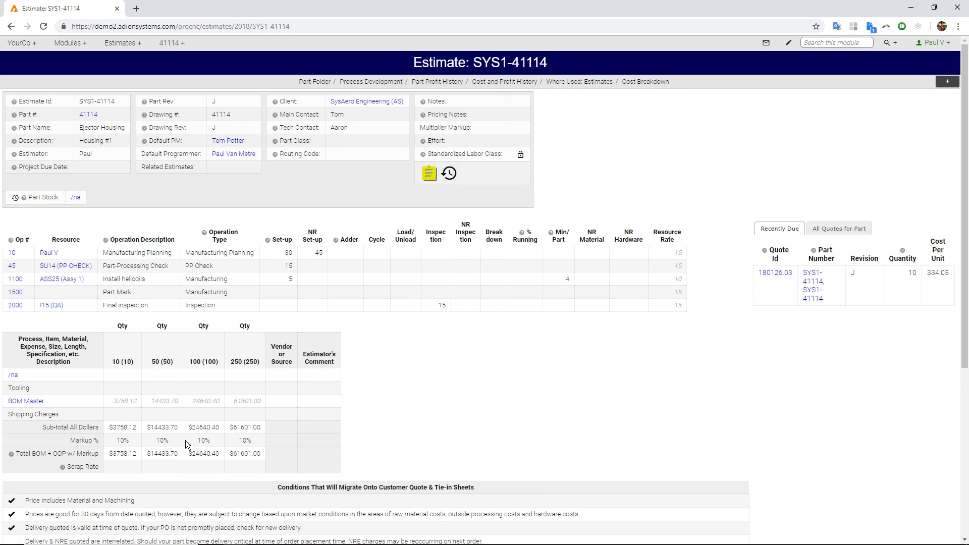
scroll(190, 444, "down", 1)
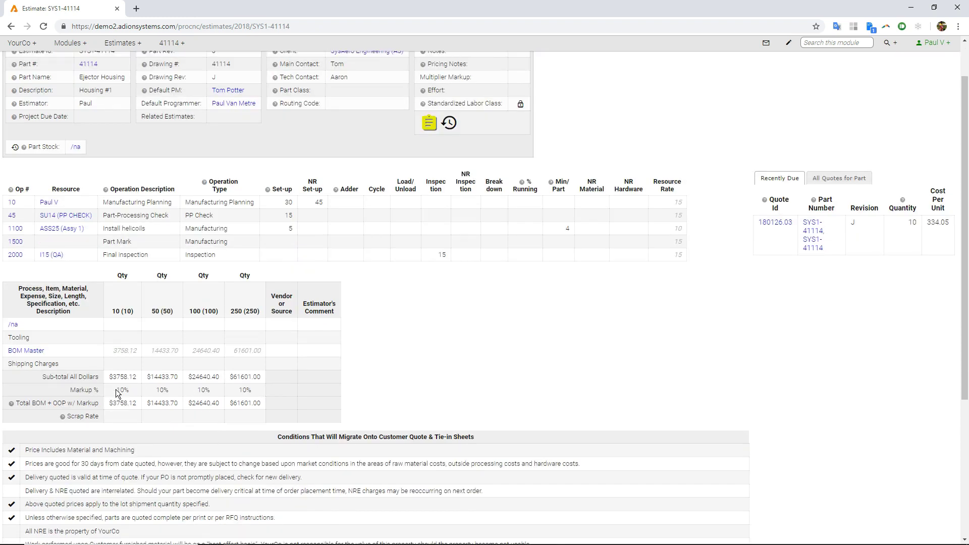
scroll(312, 390, "up", 1)
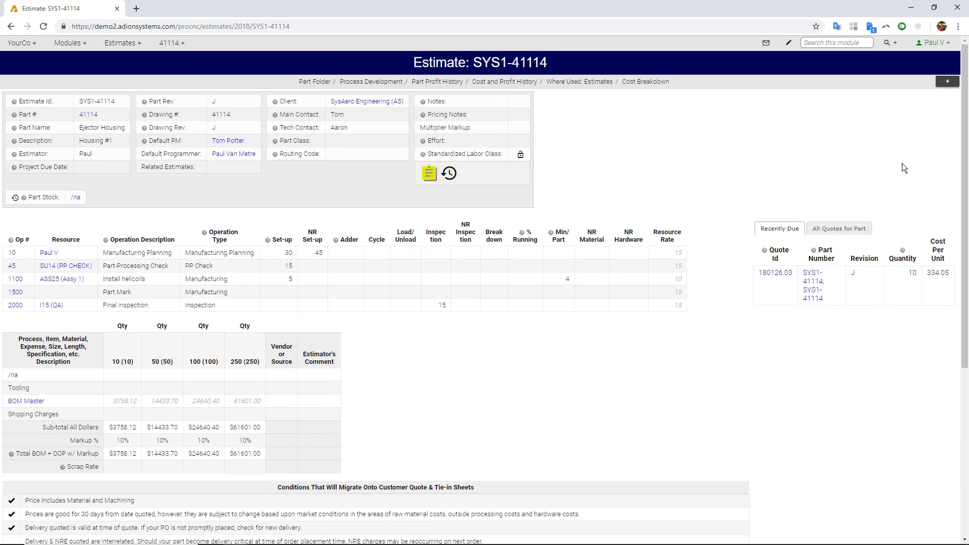
Create a Quote (NRE in unit cost) from SYS1-41114 and confirm it as 190306.01
left_click(948, 83)
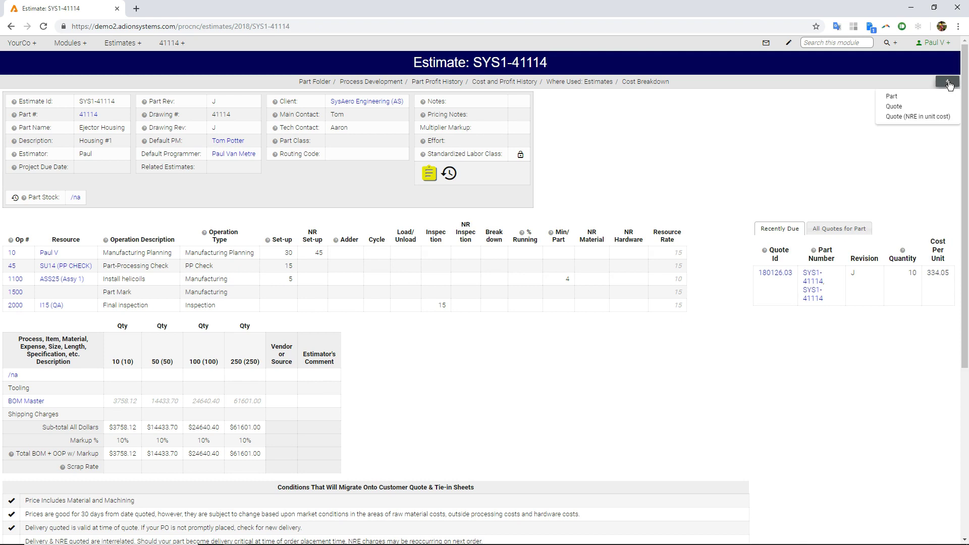
left_click(901, 117)
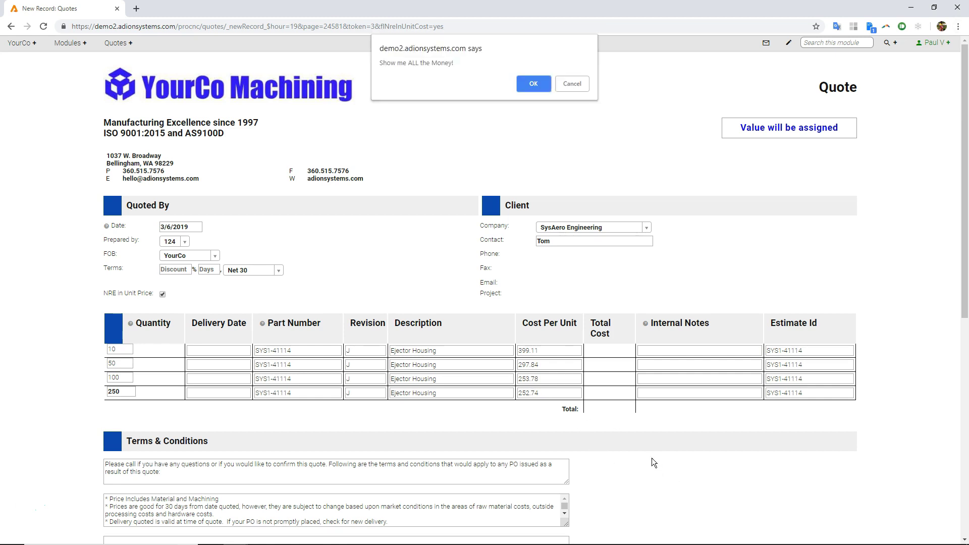
left_click(537, 86)
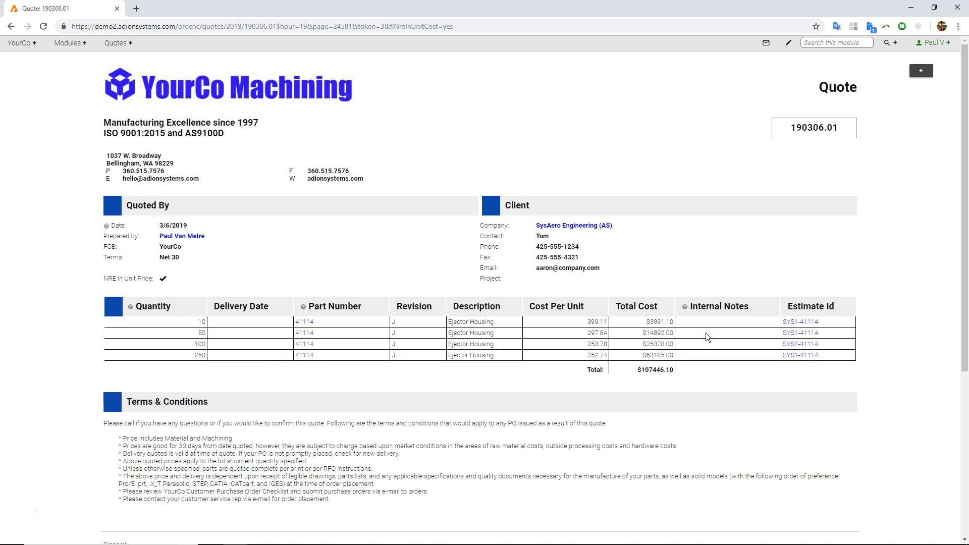
Change line 1's unit cost from 399.11 to 400.00 and add the tweaked-price internal note
scroll(705, 332, "down", 5)
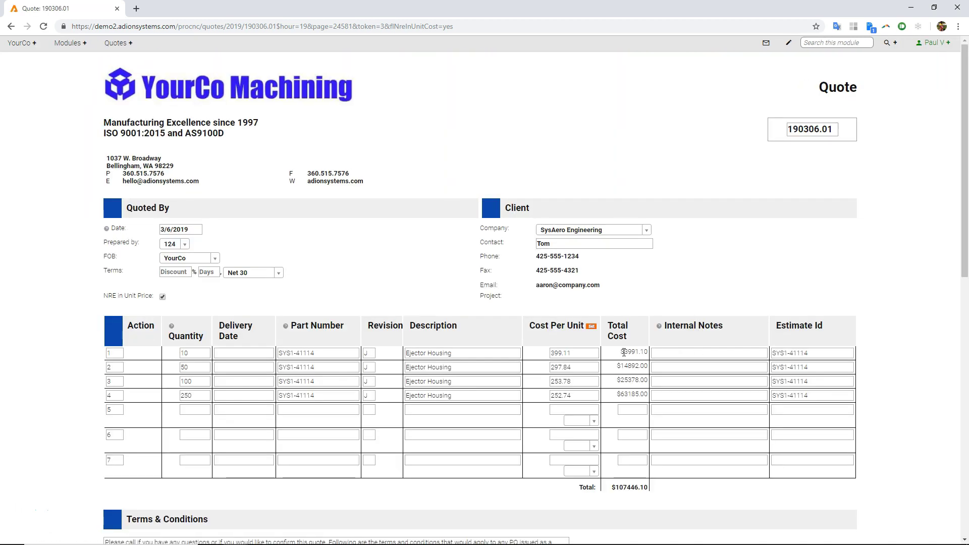
double_click(562, 353)
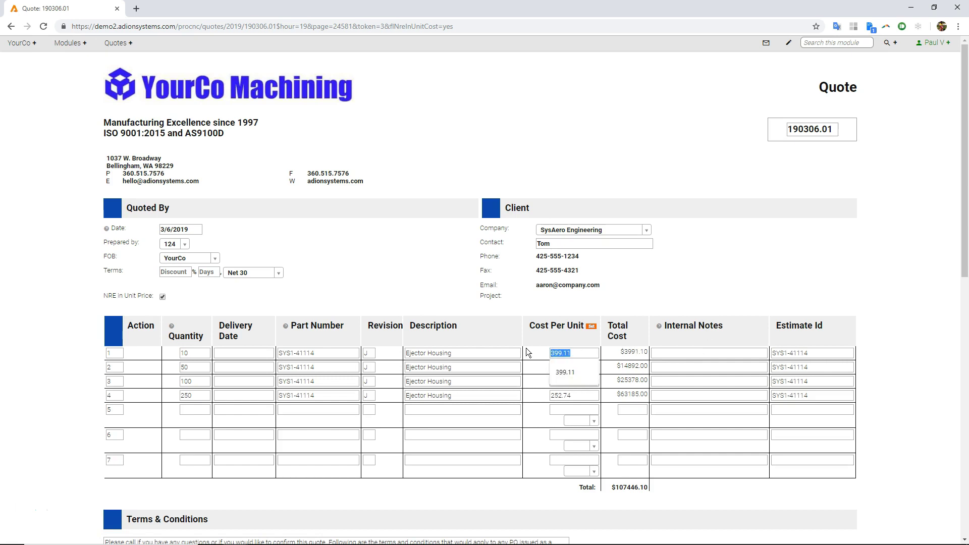
type("400.00")
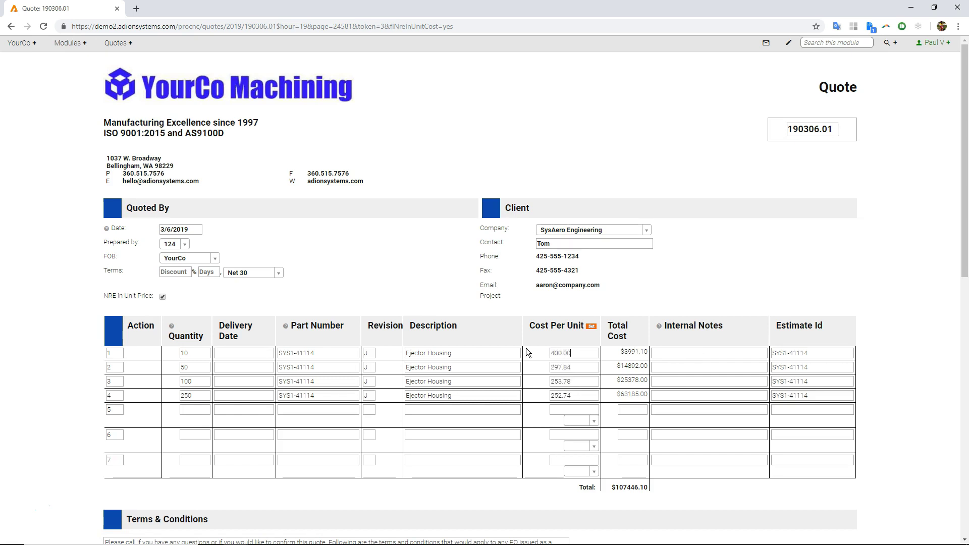
left_click(709, 352)
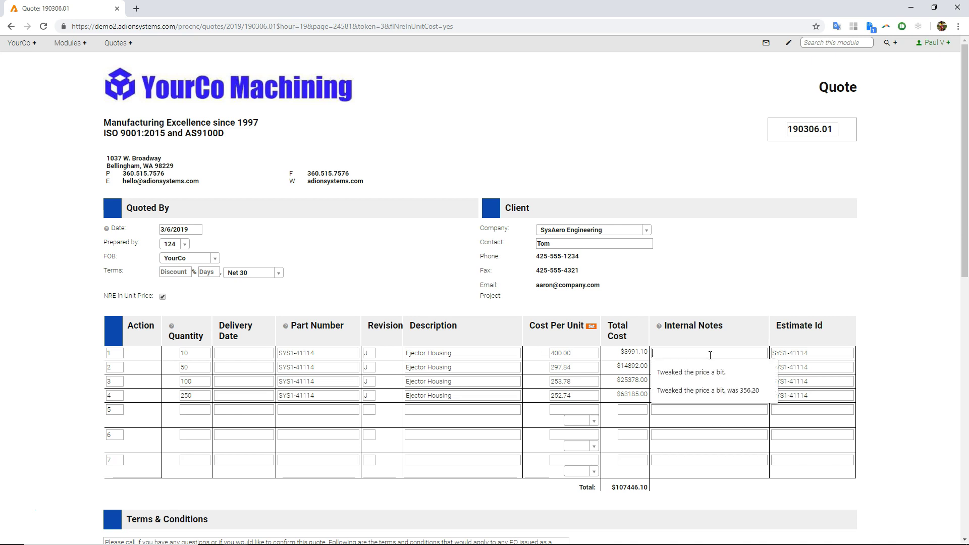
left_click(709, 376)
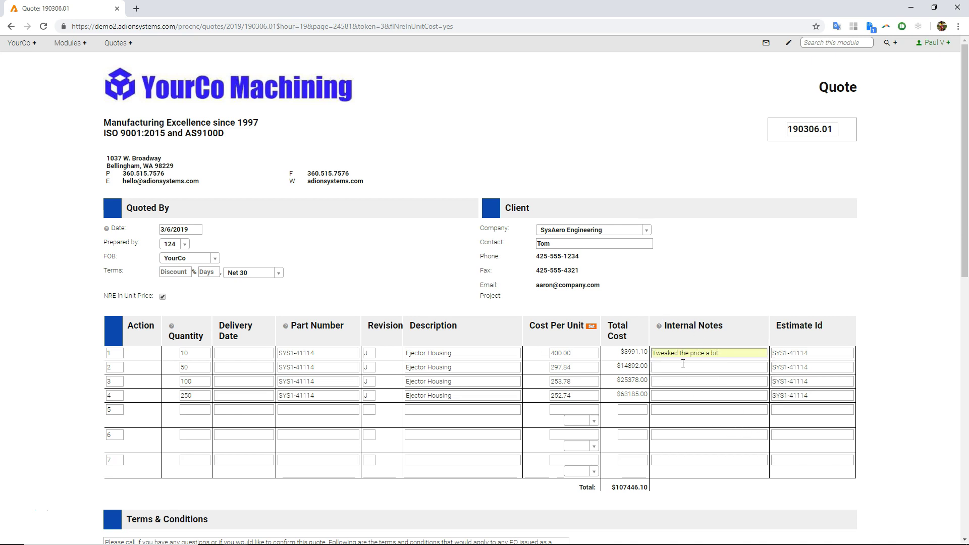
Set line 1 delivery to 4/25/2019 and line 2 delivery to 6 weeks
left_click(255, 353)
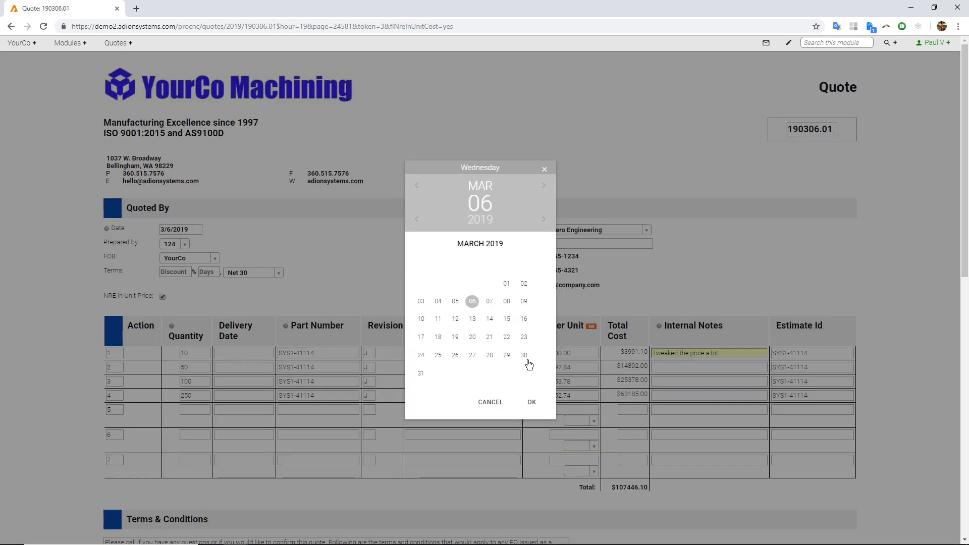
left_click(540, 189)
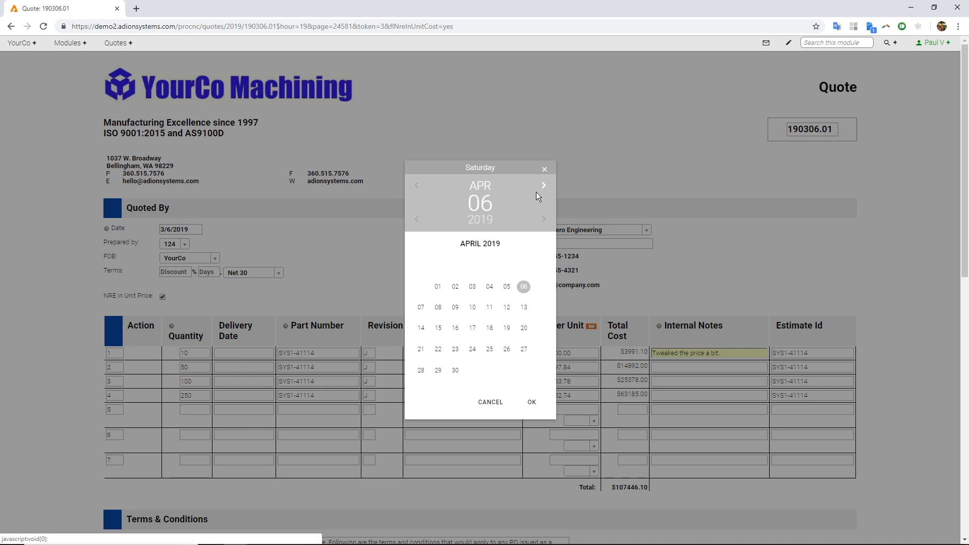
left_click(489, 349)
left_click(532, 402)
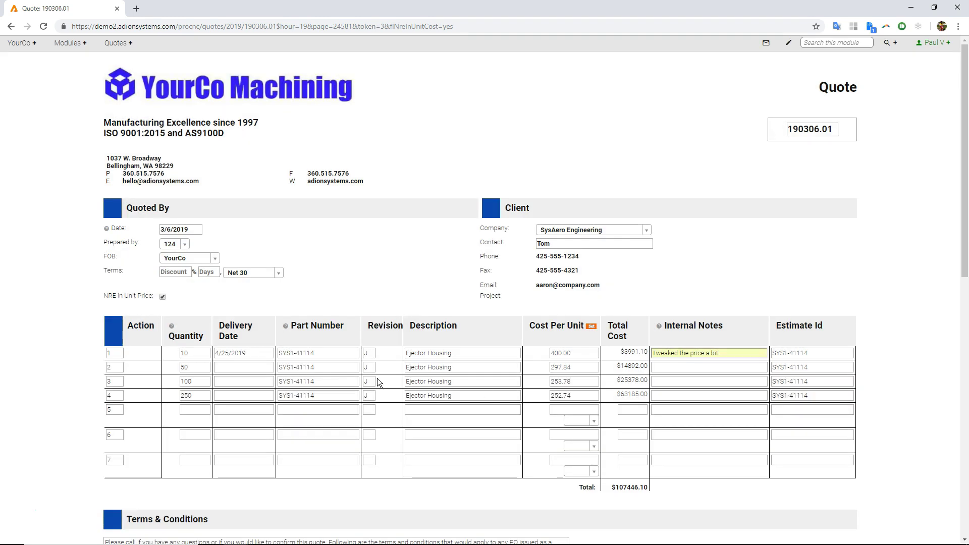
left_click(237, 368)
type("6 w")
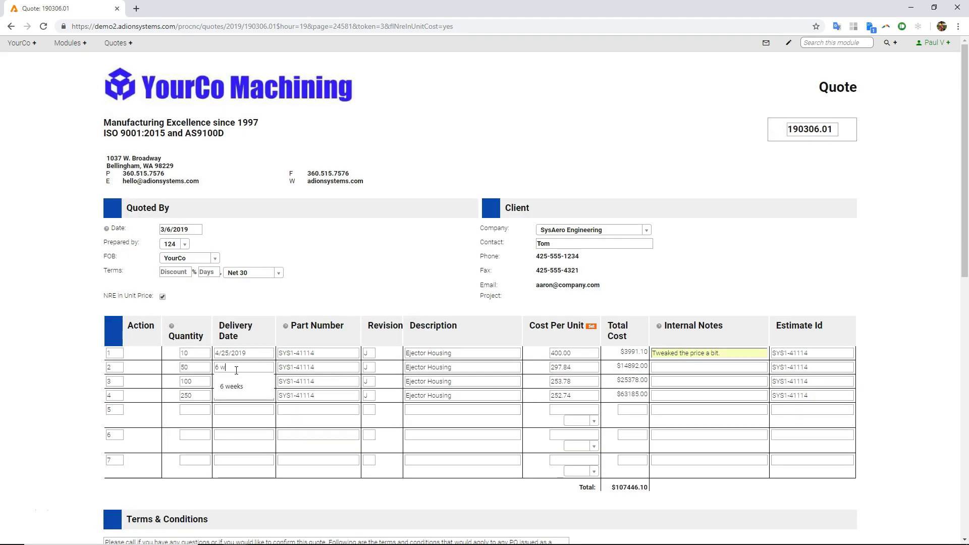
type("eeks")
key("Tab")
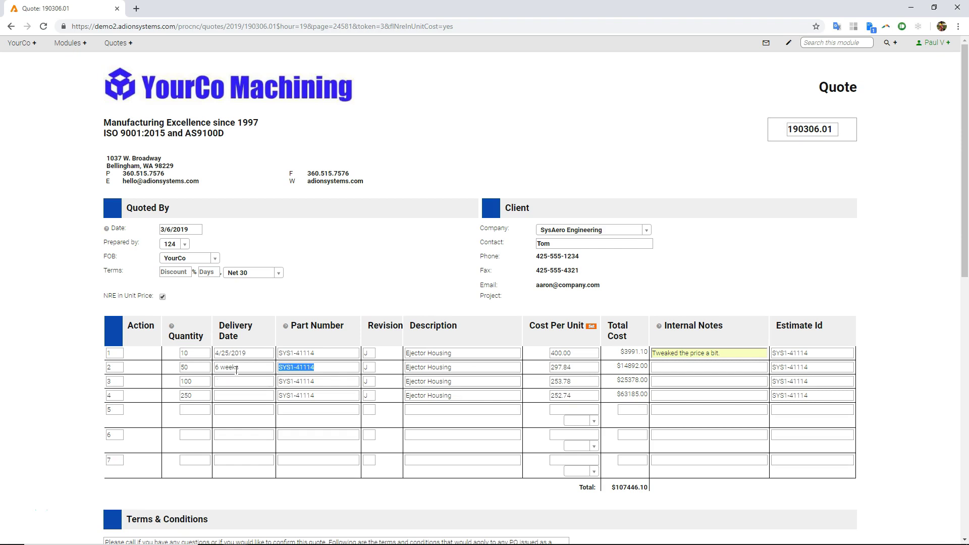
Enlarge the quote's terms box so every term is visible
scroll(275, 440, "down", 5)
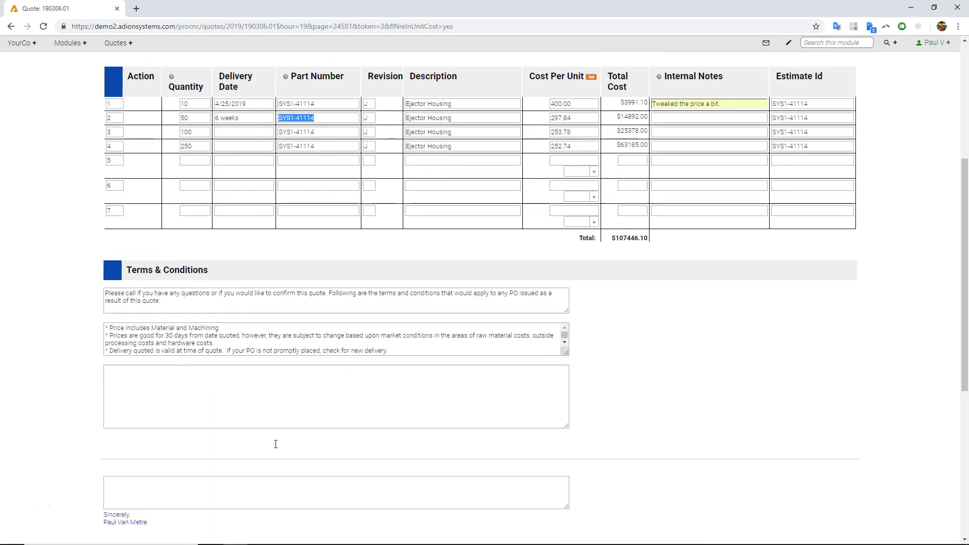
left_click_drag(564, 354, 613, 439)
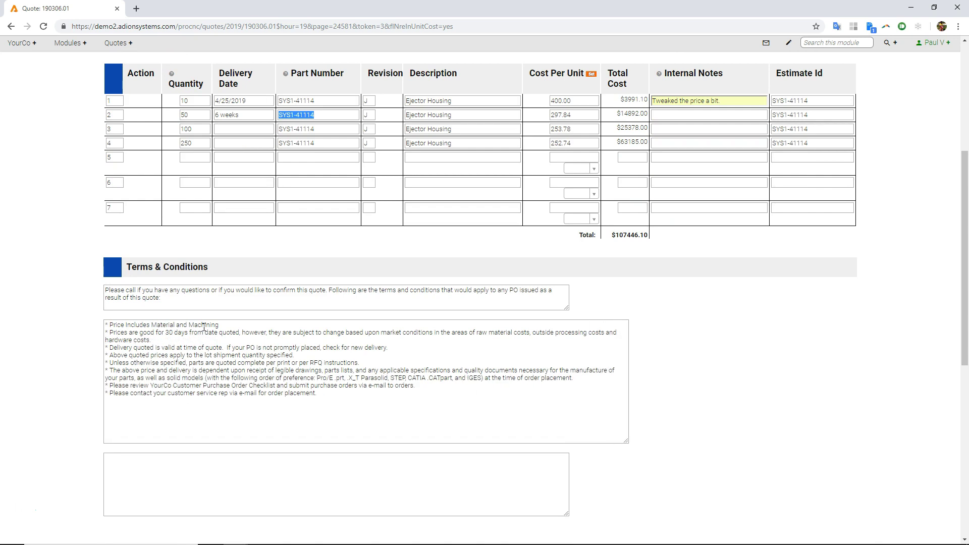
scroll(242, 329, "down", 3)
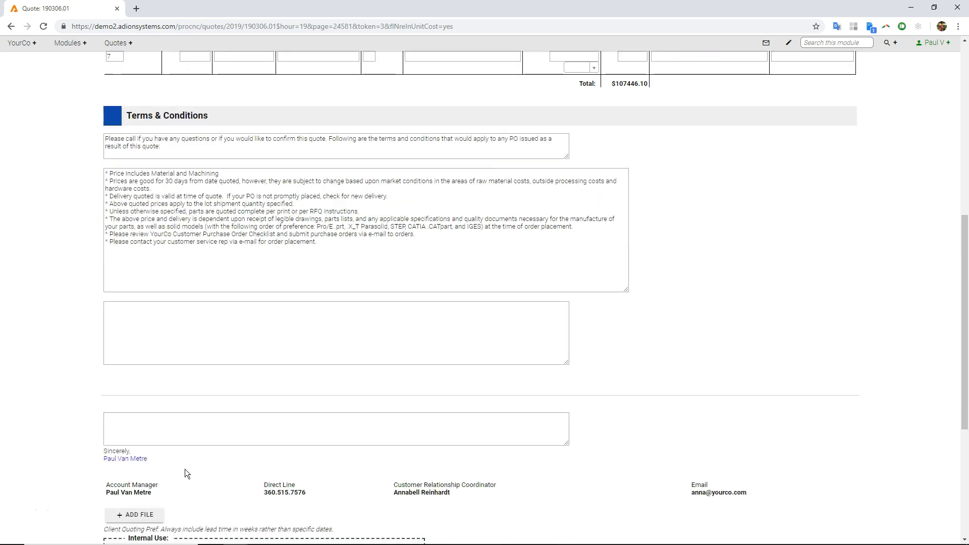
Save quote 190306.01 at $107455.00, dismiss the new-file popup, and check the + creation options
left_click(134, 515)
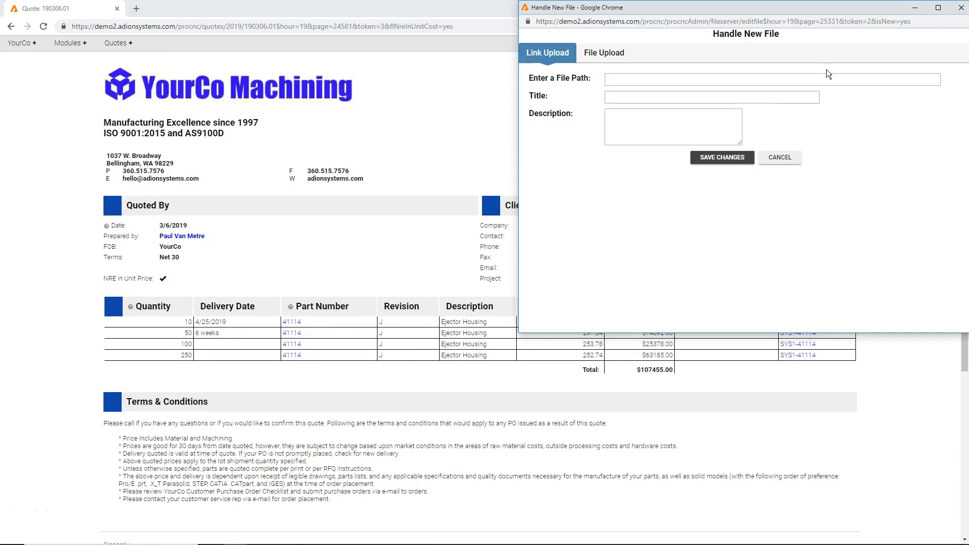
left_click(961, 7)
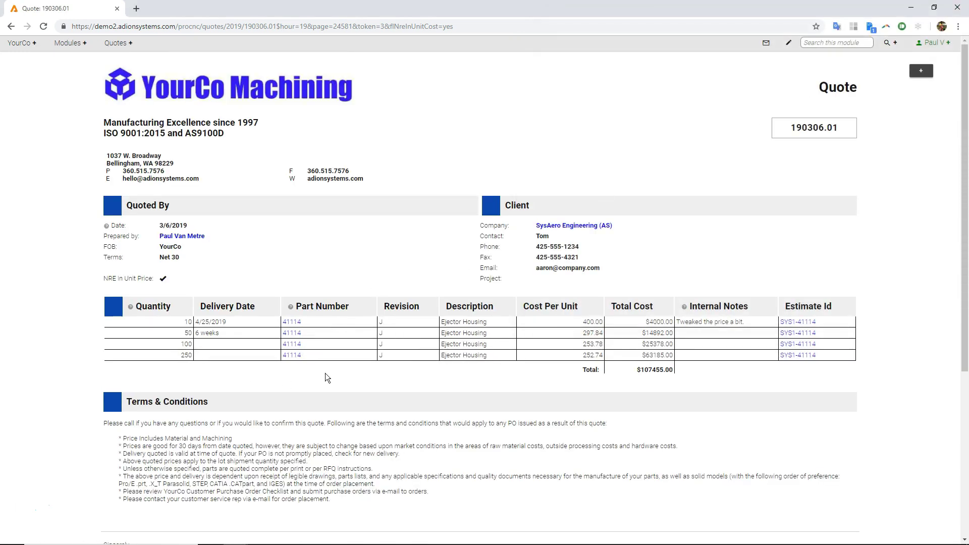
scroll(632, 222, "down", 3)
scroll(569, 229, "up", 3)
left_click(924, 77)
Go to Sales > Estimates, open My Carts > Estimate Carts, and mark the blank cart row Active
mouse_move(68, 47)
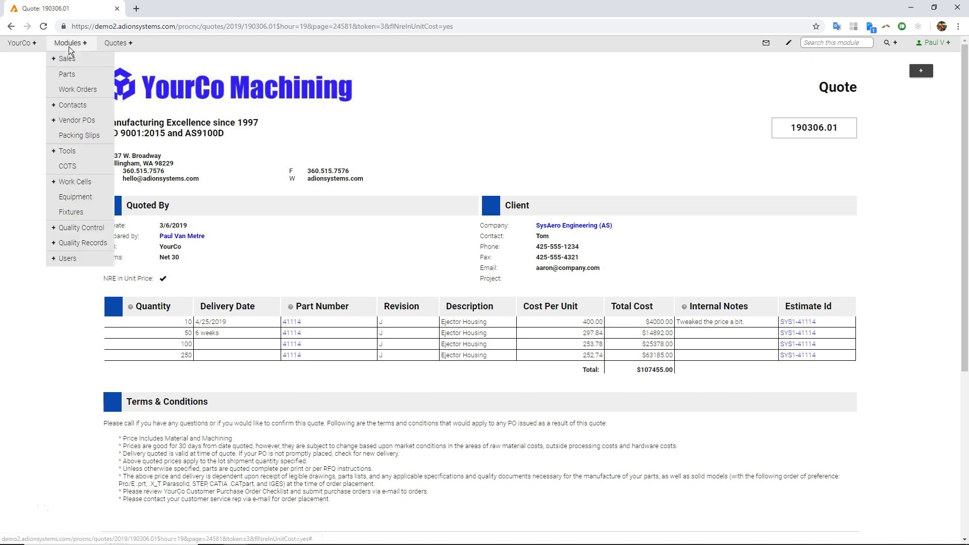
left_click(150, 64)
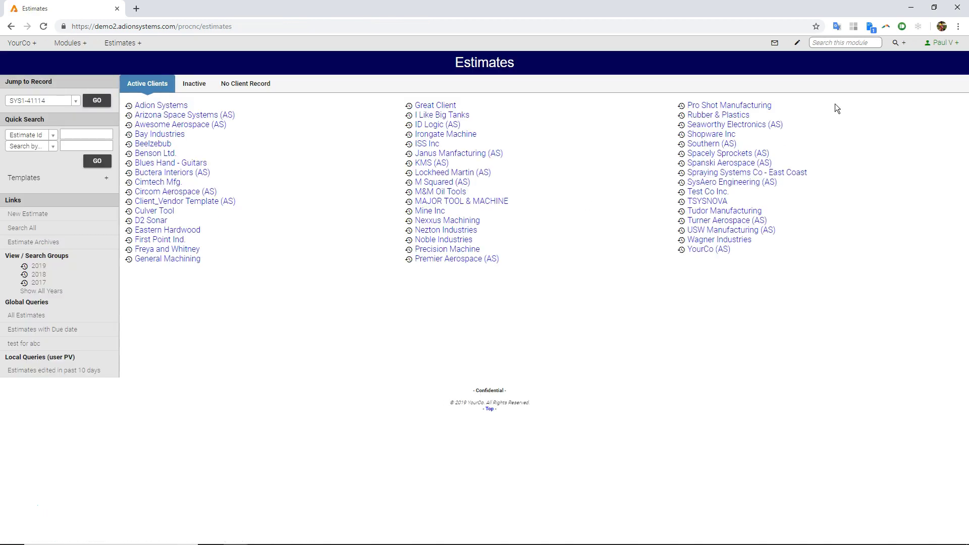
mouse_move(944, 45)
mouse_move(936, 109)
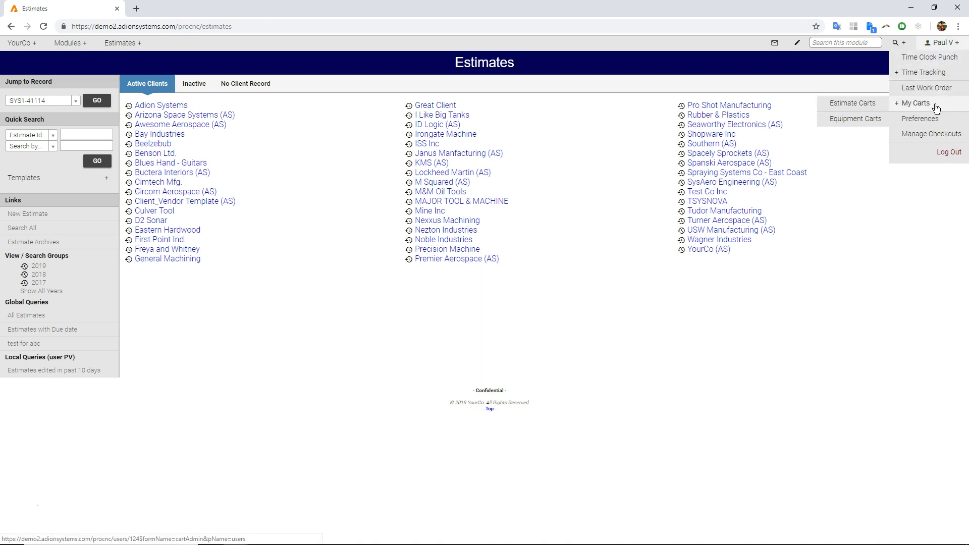
left_click(855, 105)
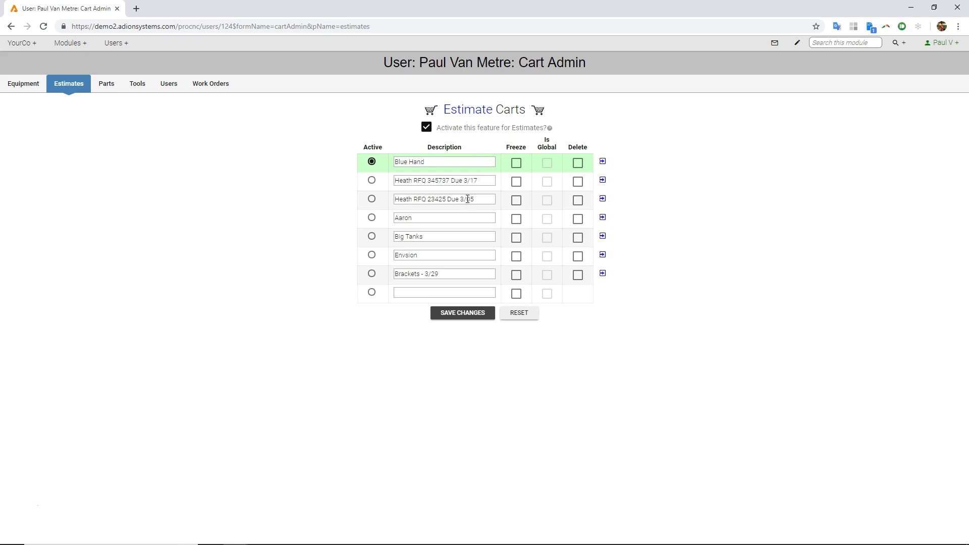
left_click(372, 292)
Create a quote from the Brackets - 3/29 cart with NRE in unit cost and review its per-part terms
left_click(602, 274)
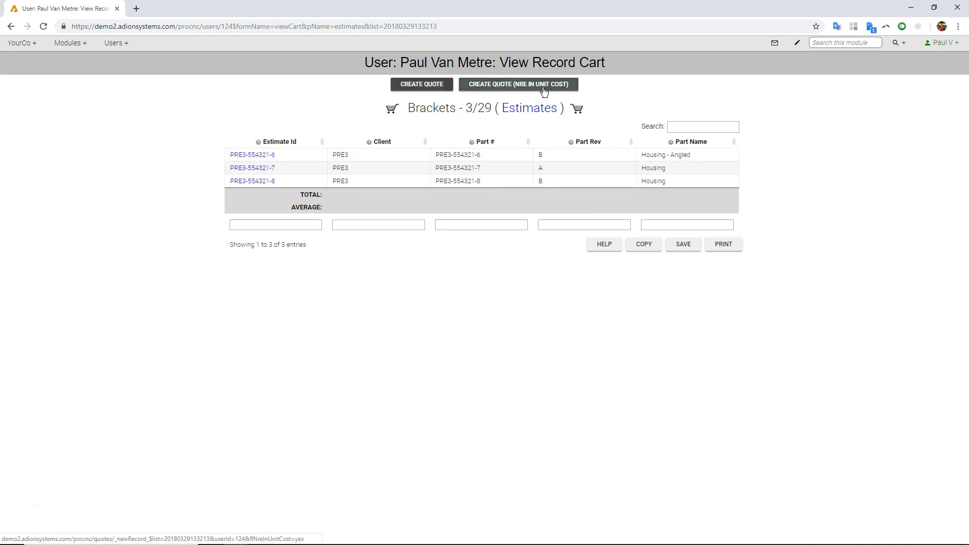
left_click(498, 85)
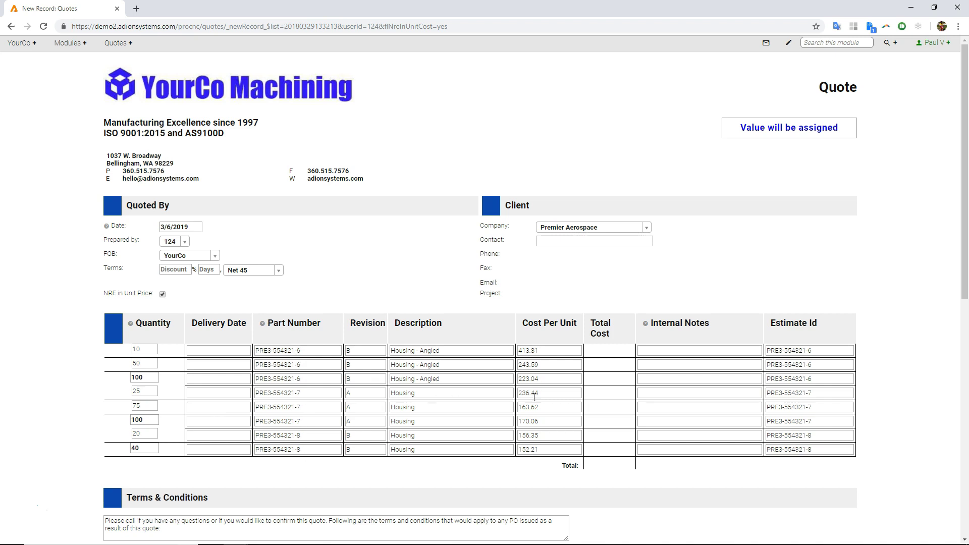
scroll(501, 410, "down", 2)
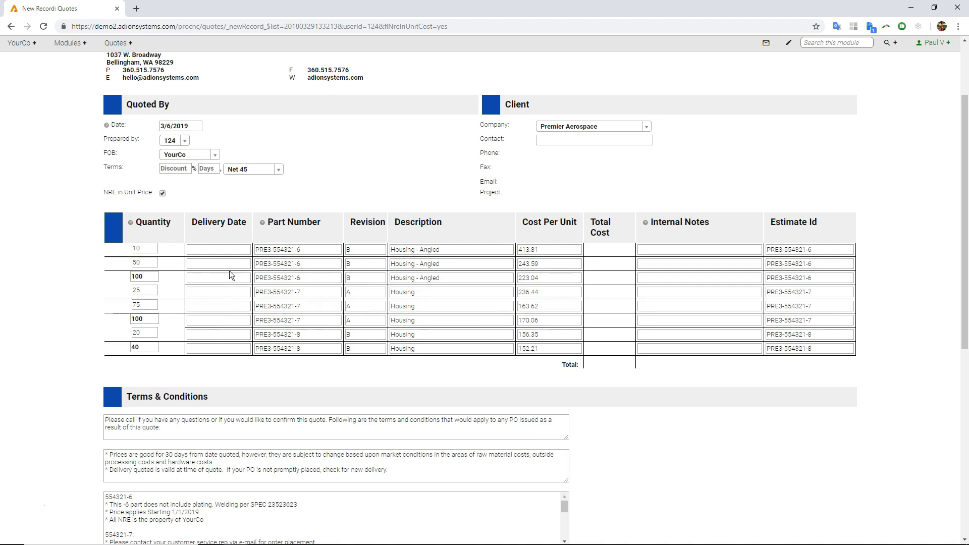
scroll(376, 404, "down", 3)
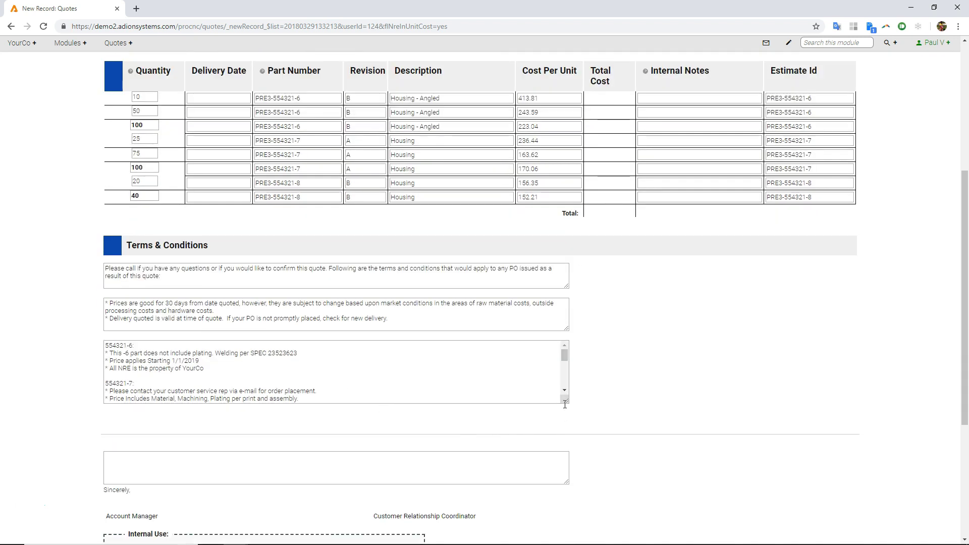
left_click_drag(565, 401, 632, 503)
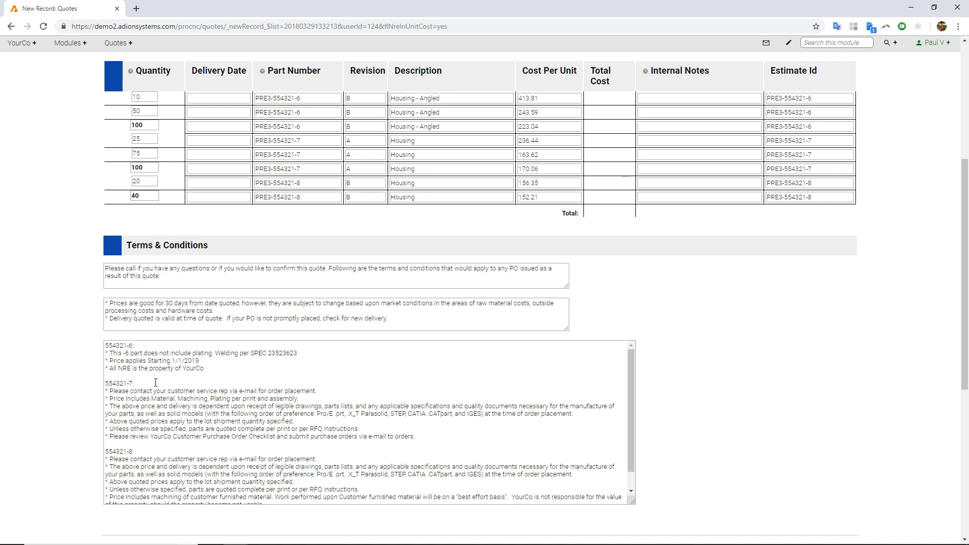
scroll(162, 380, "up", 1)
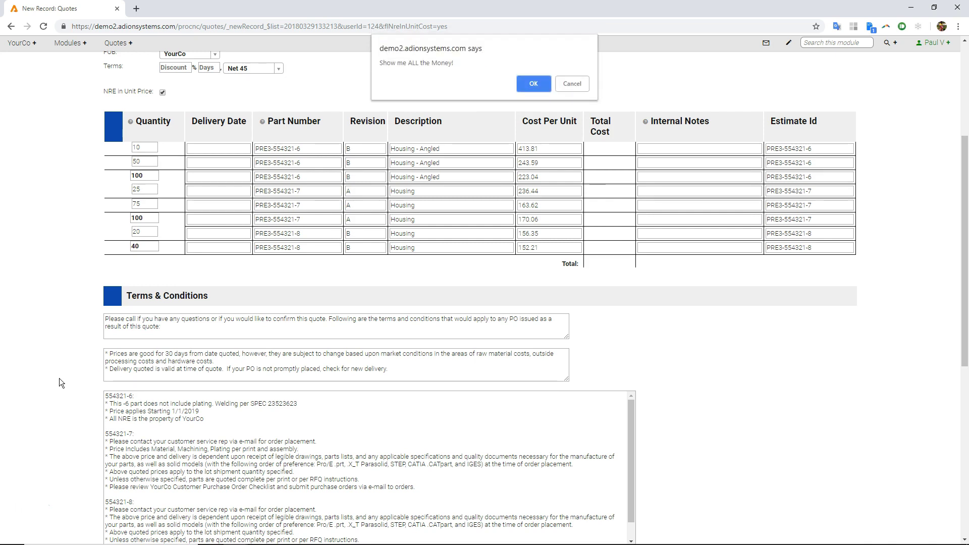
Confirm saving quote 190306.02, then set op 50 Min/Part to 15 in estimate PRE3-554321-6
left_click(540, 90)
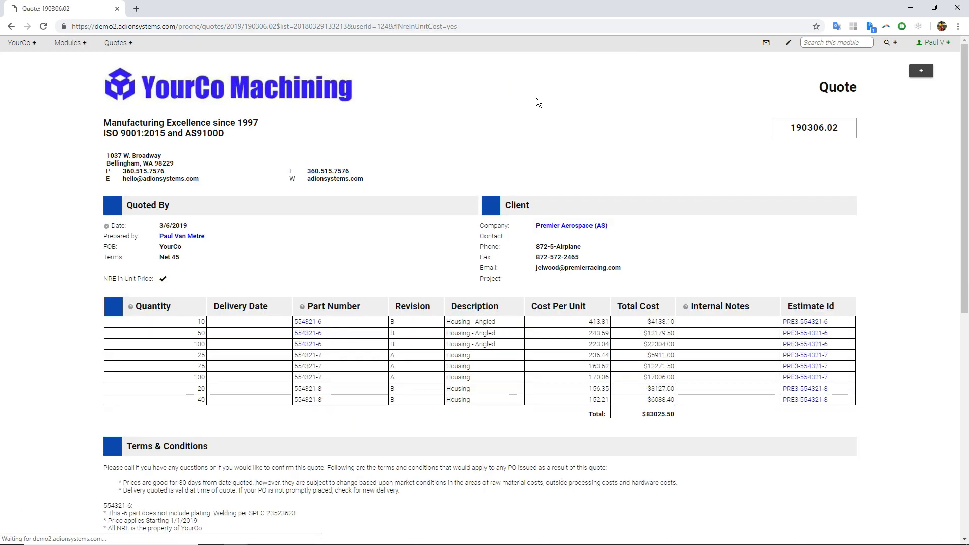
left_click(816, 324)
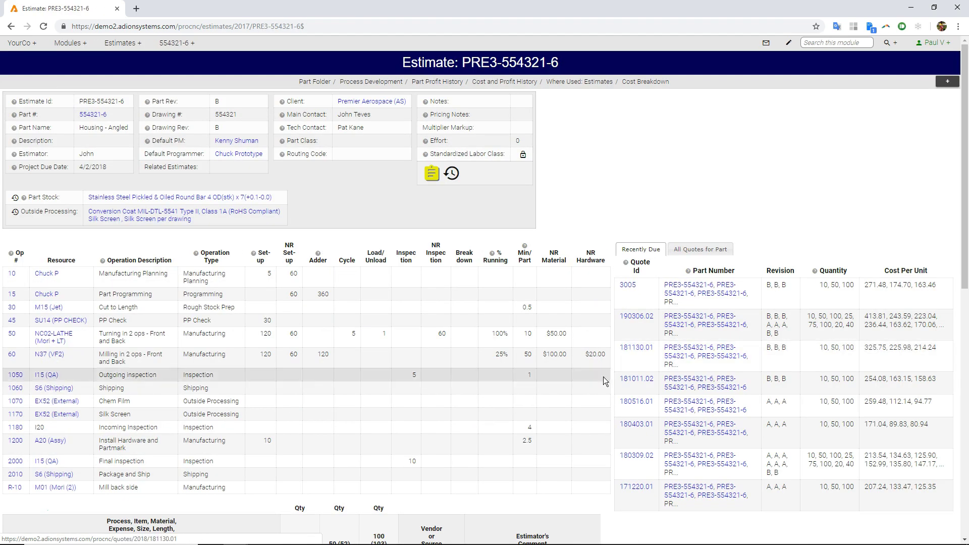
scroll(580, 388, "down", 15)
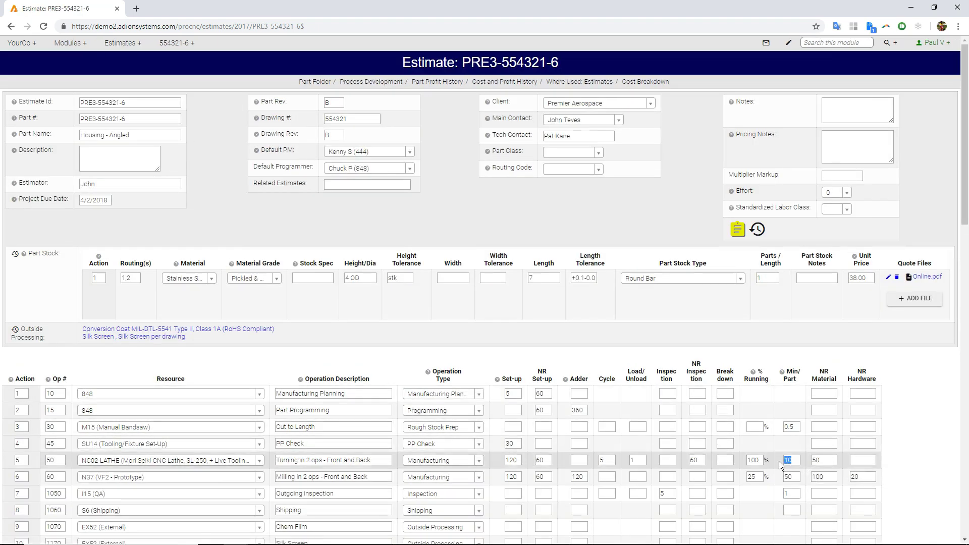
type("15")
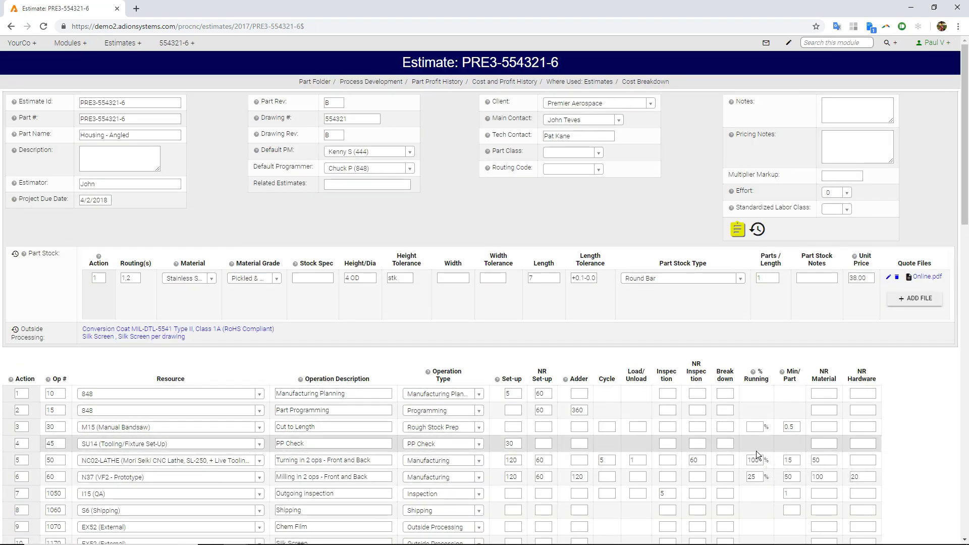
key("Return")
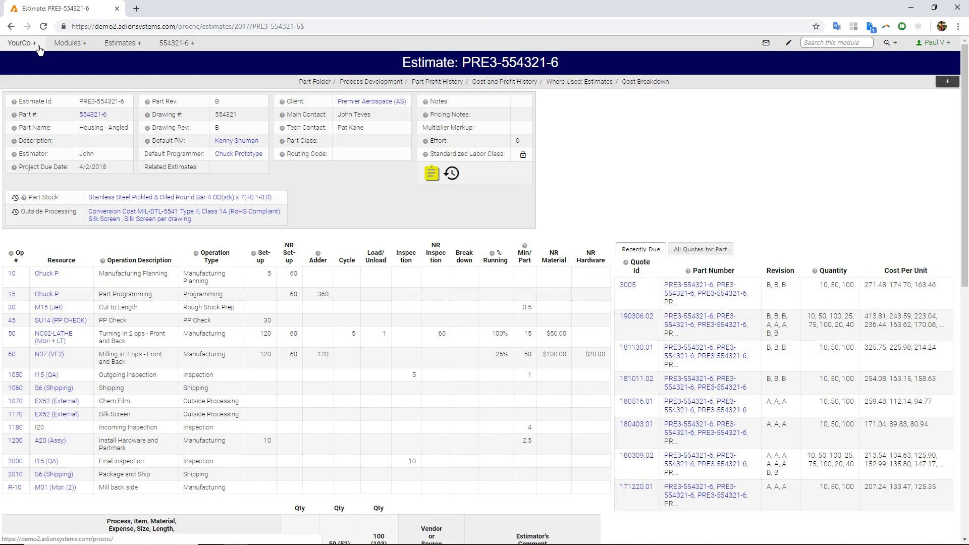
Return to quote 190306.02 through the browser's back-history list
right_click(11, 26)
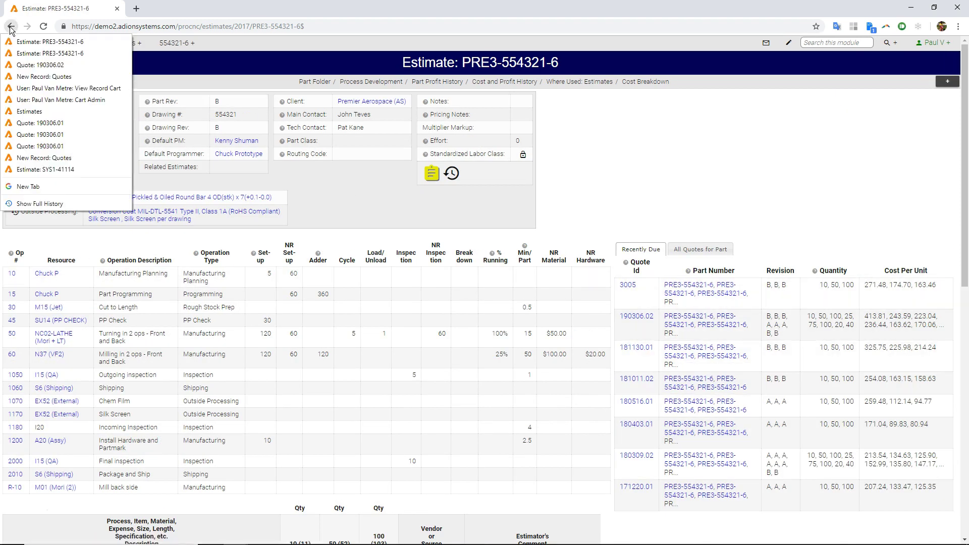
left_click(35, 68)
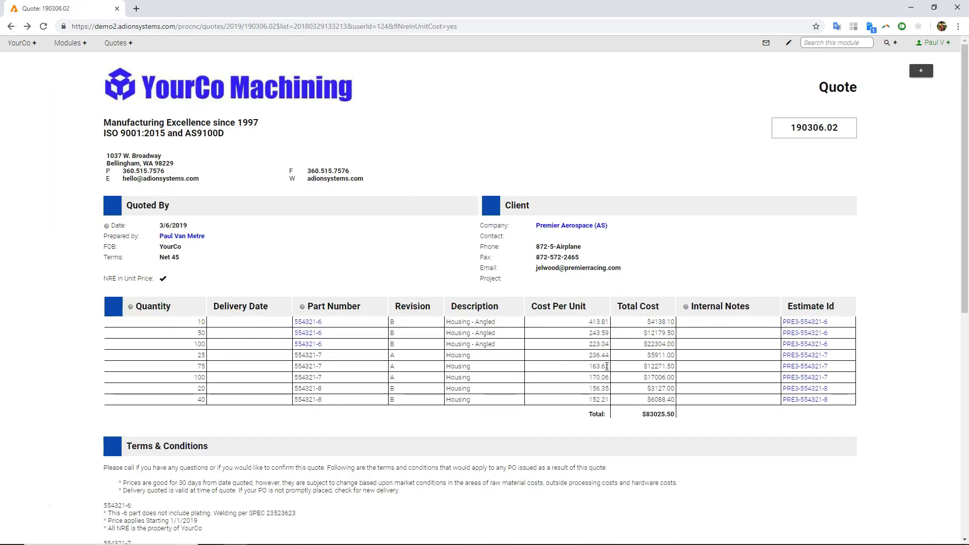